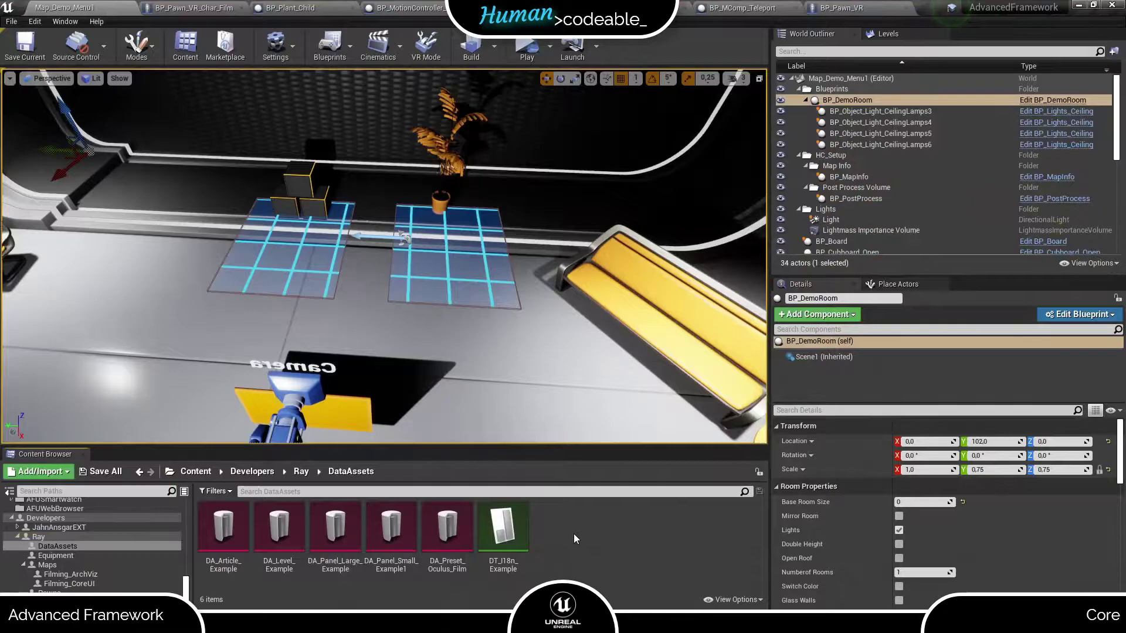
# Create a PDA_ControllerVR data asset named DA_Preset_Oculus_Example in the DataAssets folder.
pyautogui.rightClick(593, 540)
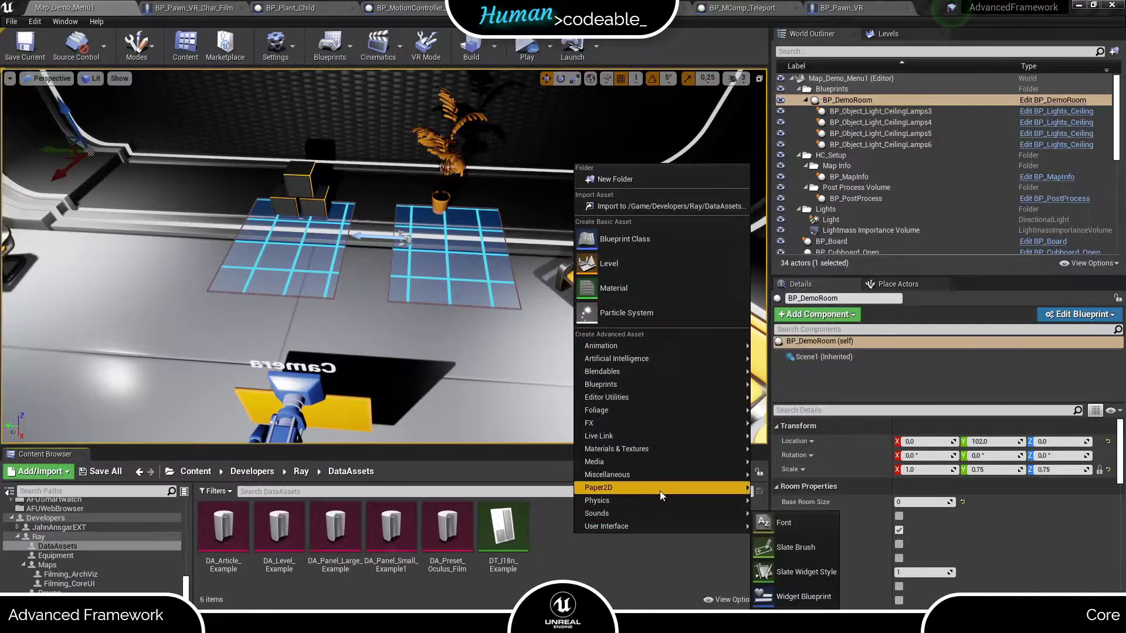
pyautogui.moveTo(664, 477)
pyautogui.click(810, 375)
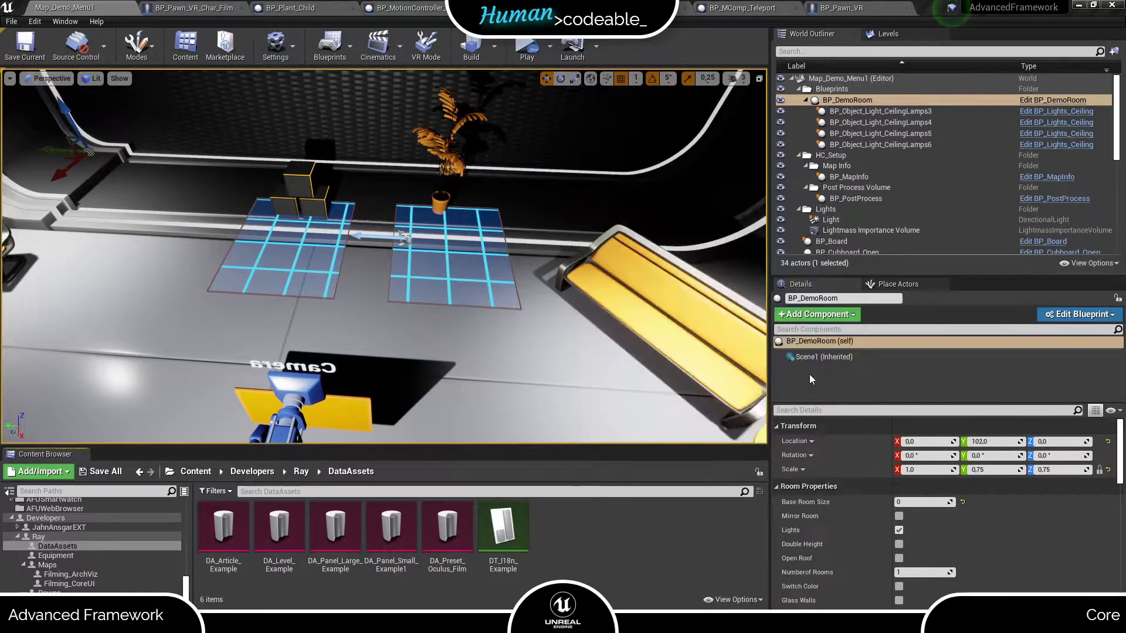
pyautogui.scroll(-5, 581, 316)
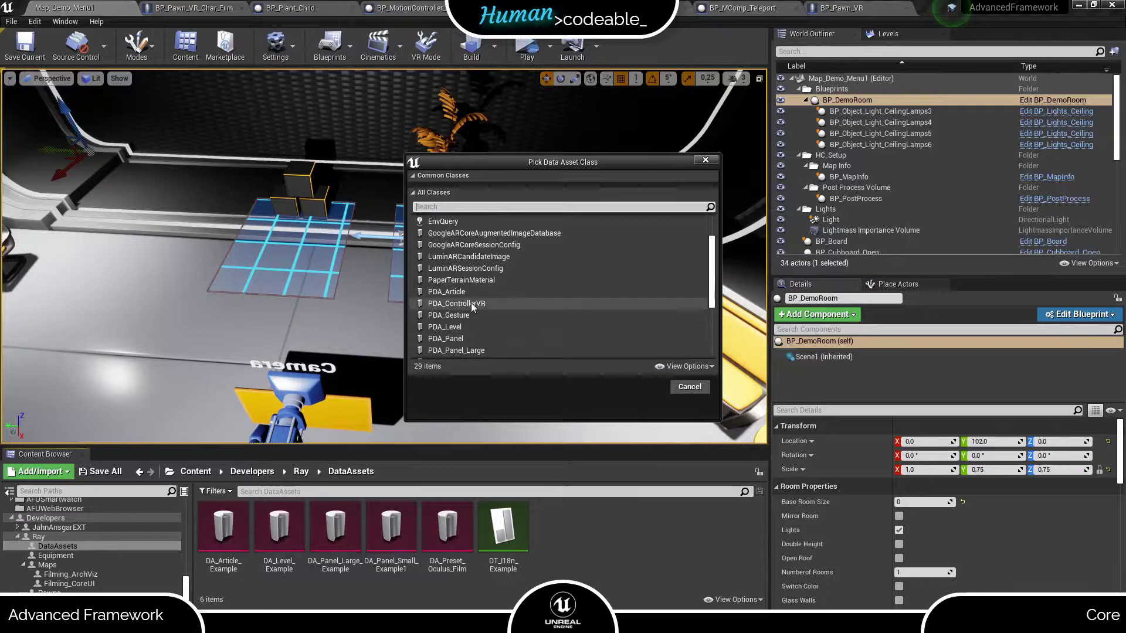
pyautogui.click(470, 303)
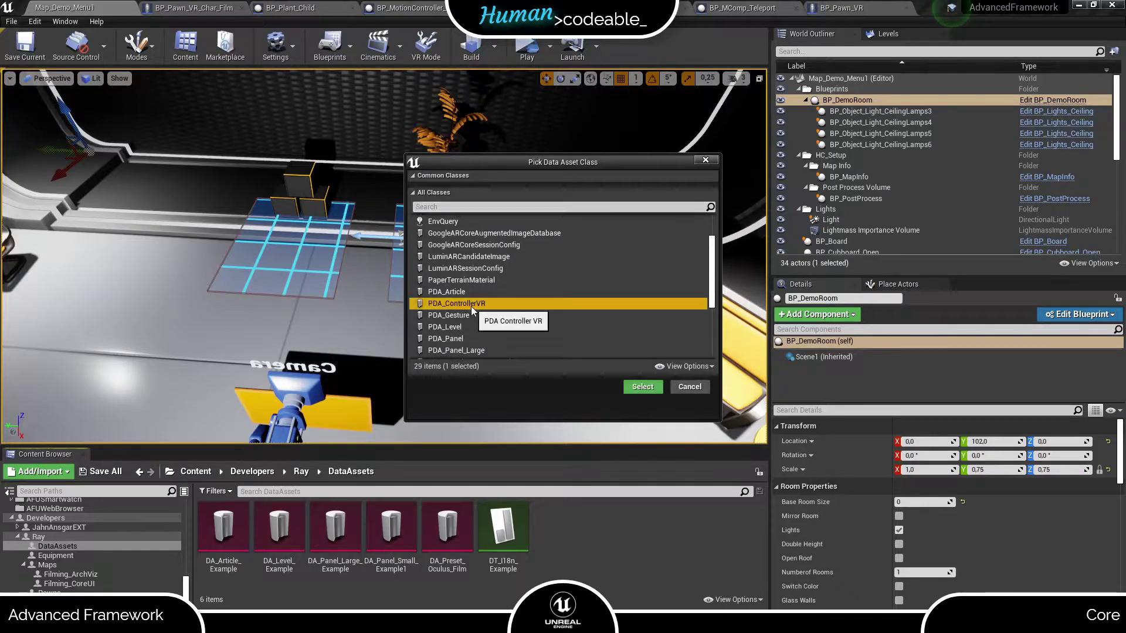
pyautogui.click(641, 387)
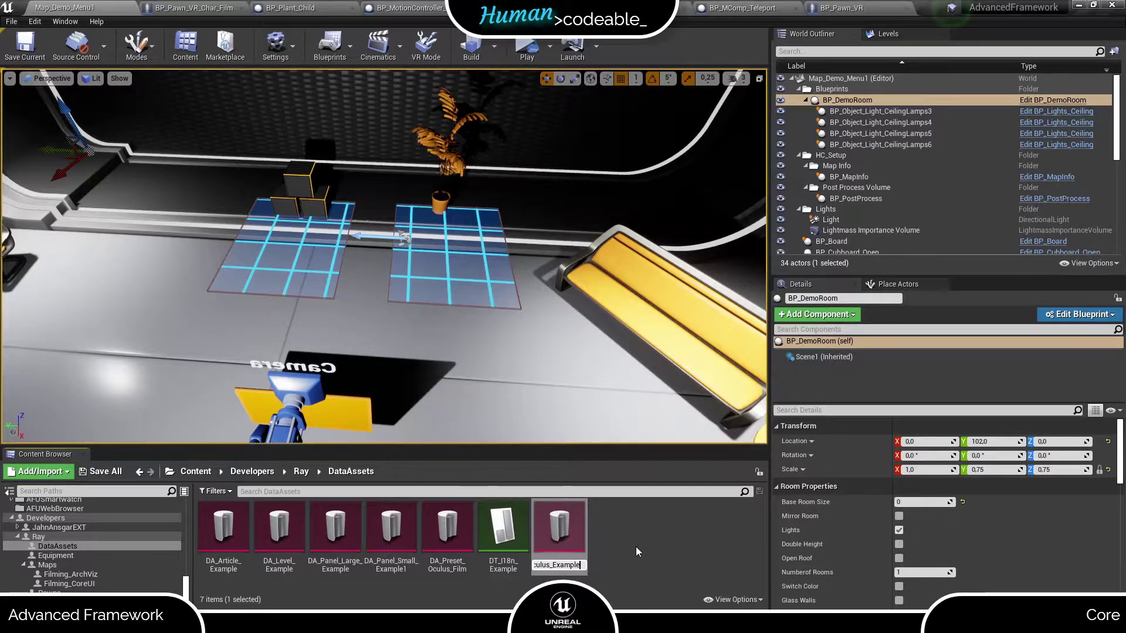
pyautogui.press('Return')
# In BP_Pawn_VR_Char_Film, assign DA_Preset_Oculus_Example as the Default Preset and the OculusHMD controls preset, and save the blueprint.
pyautogui.click(185, 8)
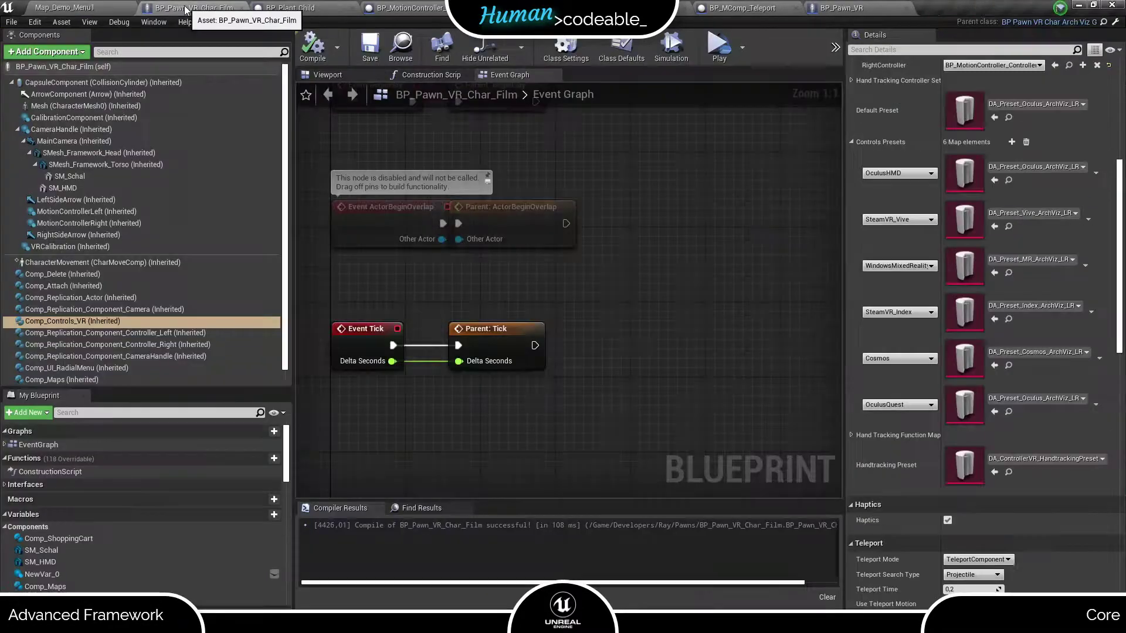
pyautogui.click(995, 117)
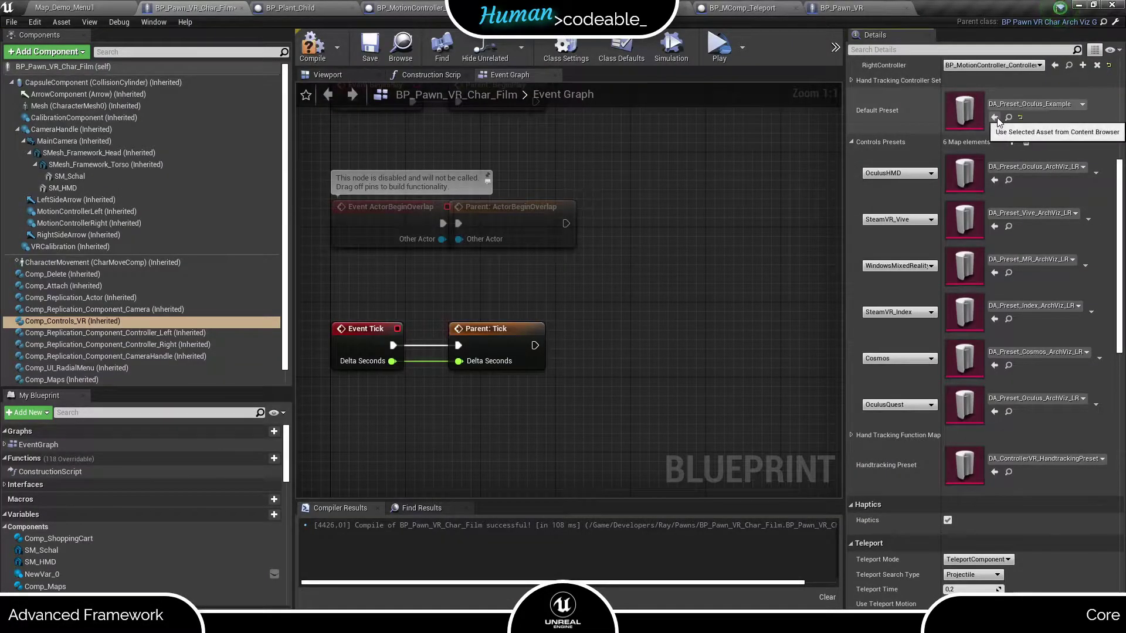
pyautogui.click(994, 180)
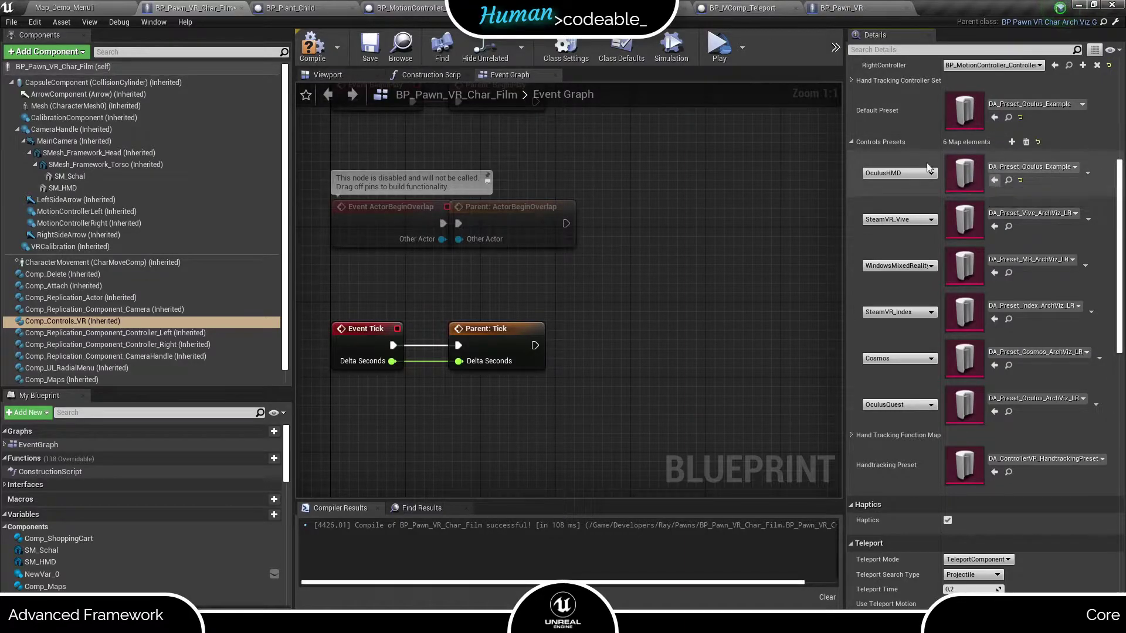
pyautogui.click(370, 47)
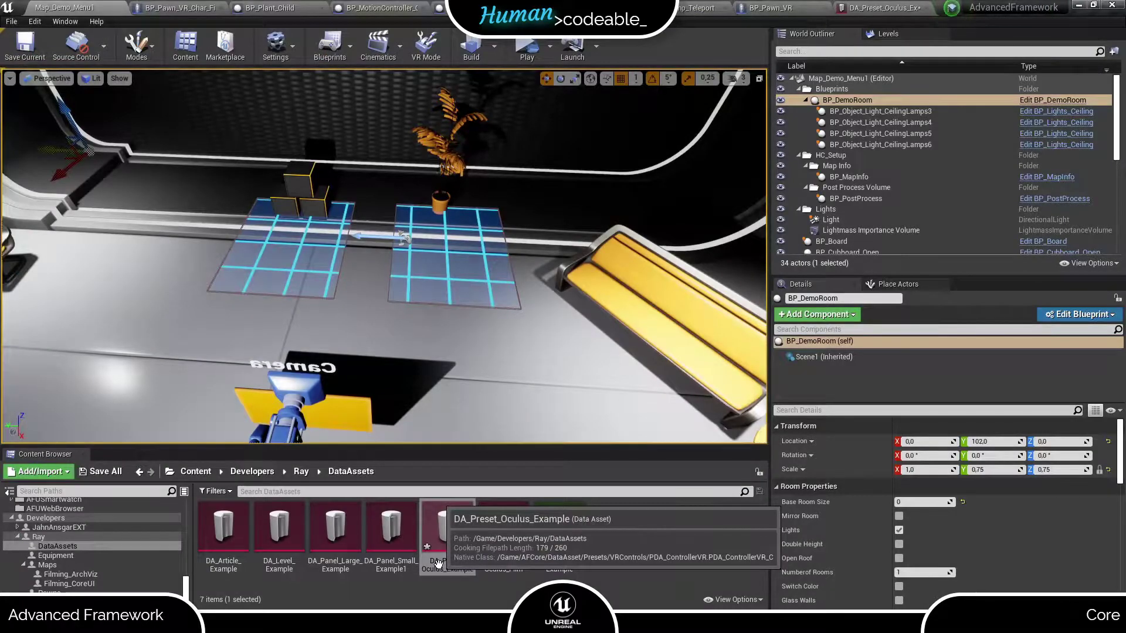
# Open the DA_Preset_Oculus_Example asset and add one key entry each to its Right and Left key mappings.
pyautogui.doubleClick(439, 561)
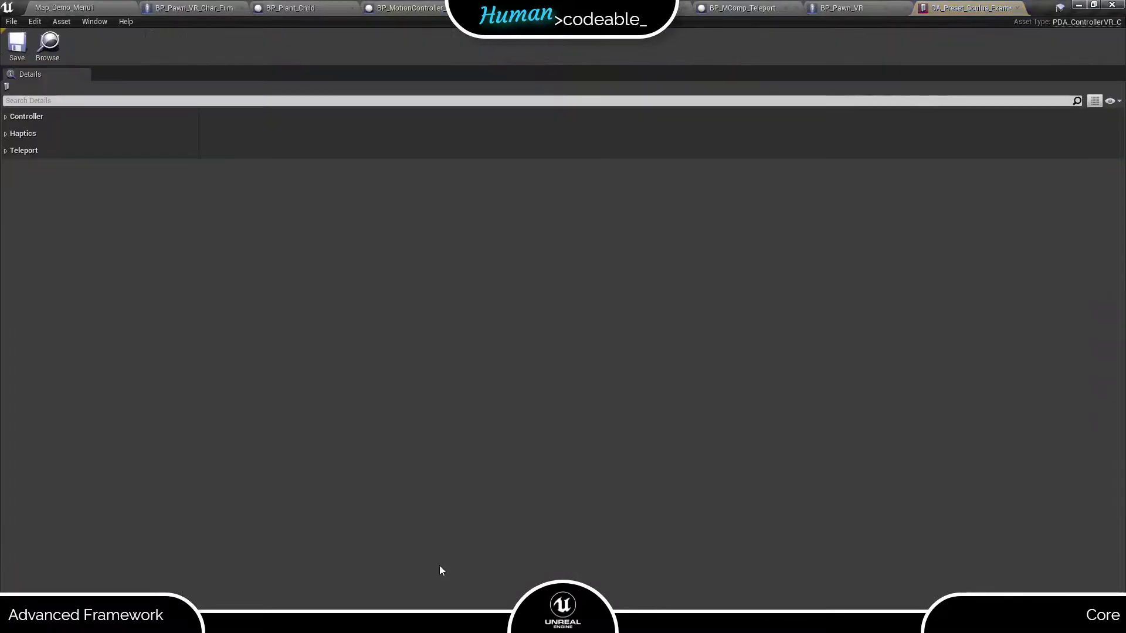
pyautogui.click(6, 116)
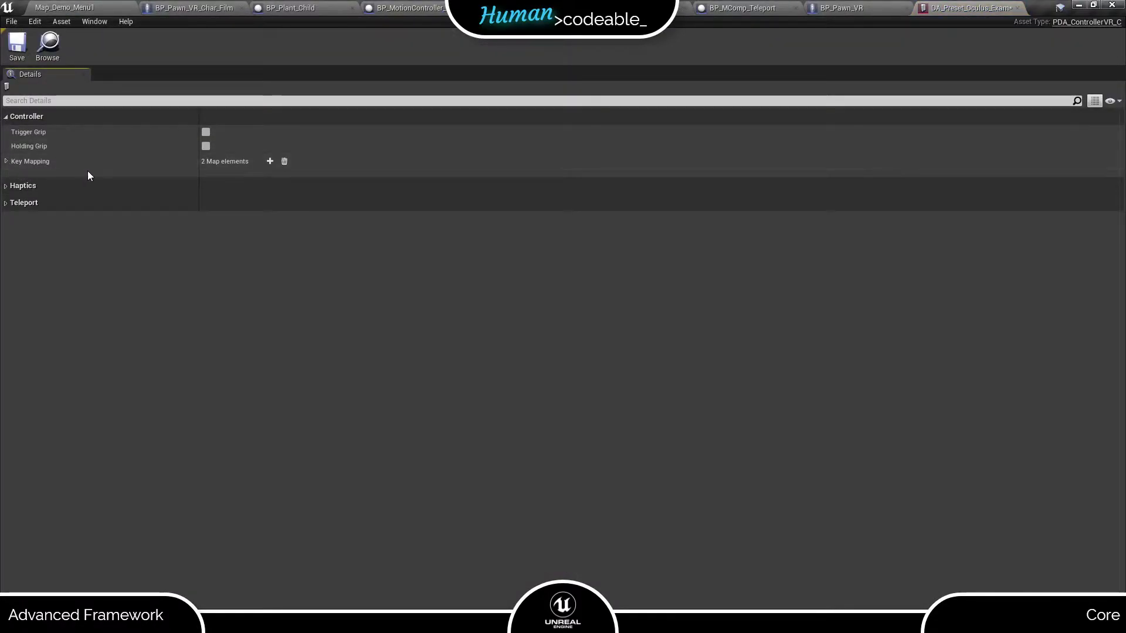
pyautogui.click(5, 162)
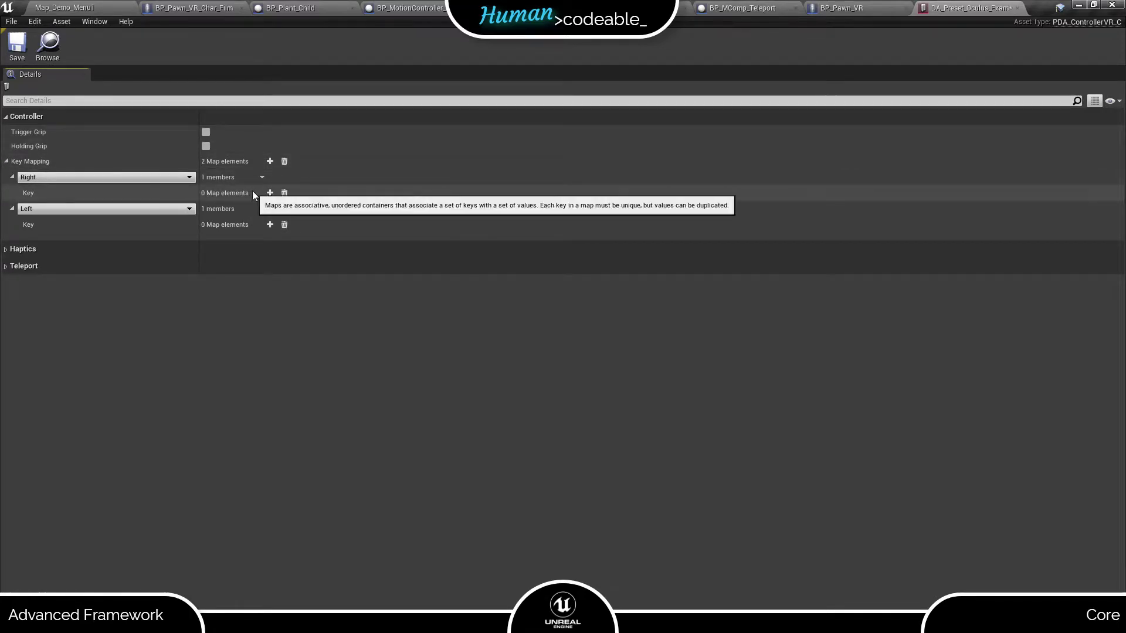
pyautogui.click(269, 193)
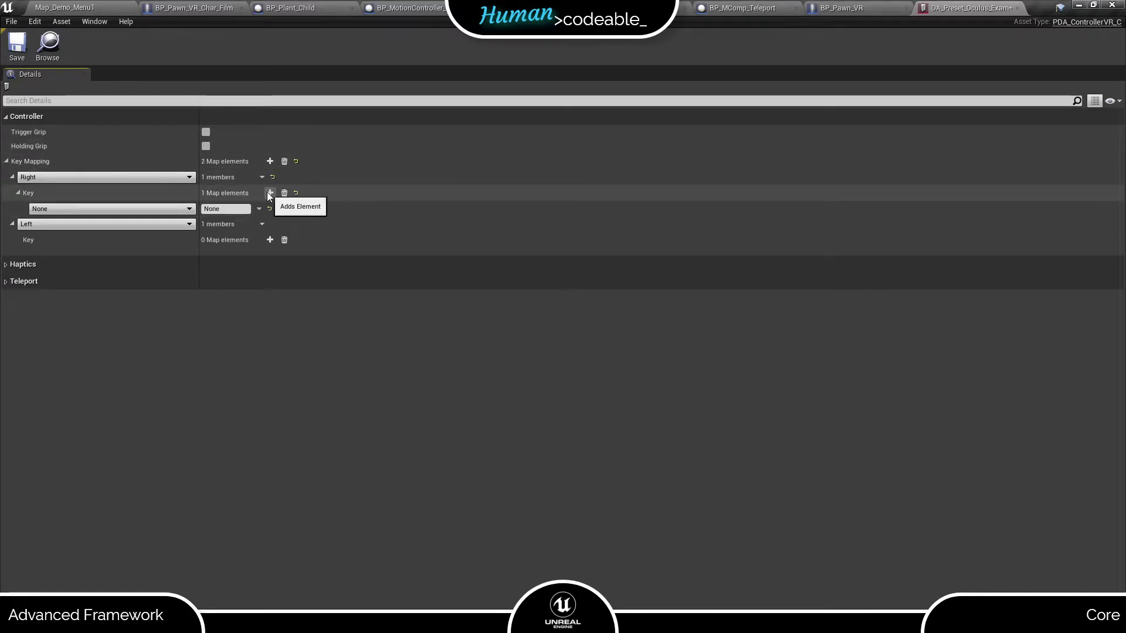
pyautogui.click(270, 240)
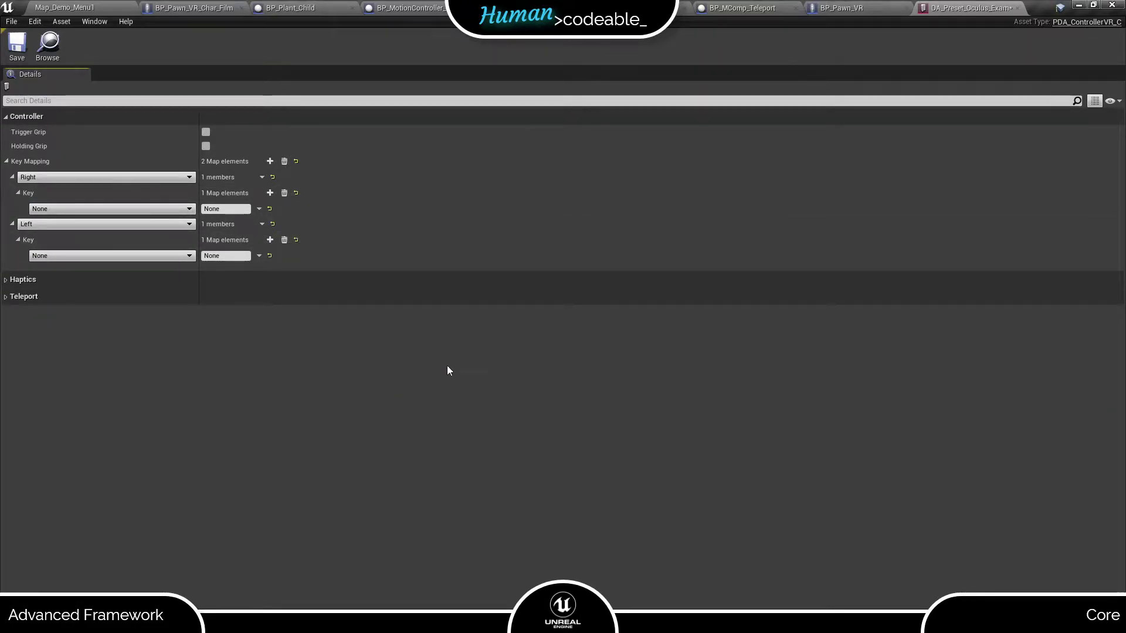
# Fill the Right key mapping with entries for Trigger, Grip, Face01 and Face02.
pyautogui.click(164, 208)
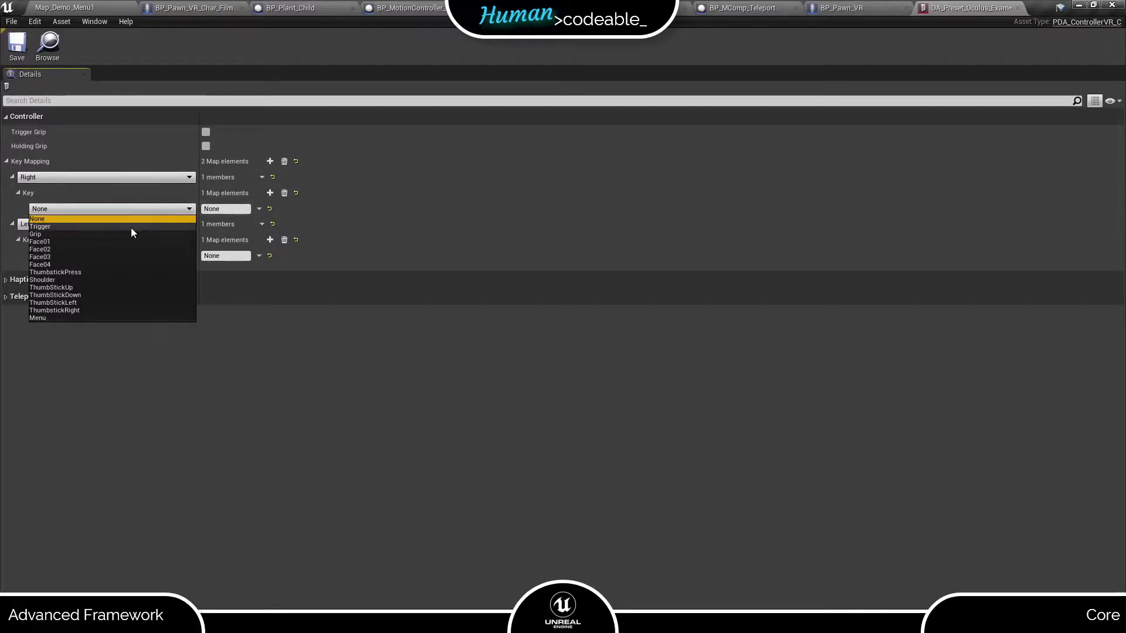
pyautogui.click(131, 227)
pyautogui.click(270, 192)
pyautogui.click(151, 224)
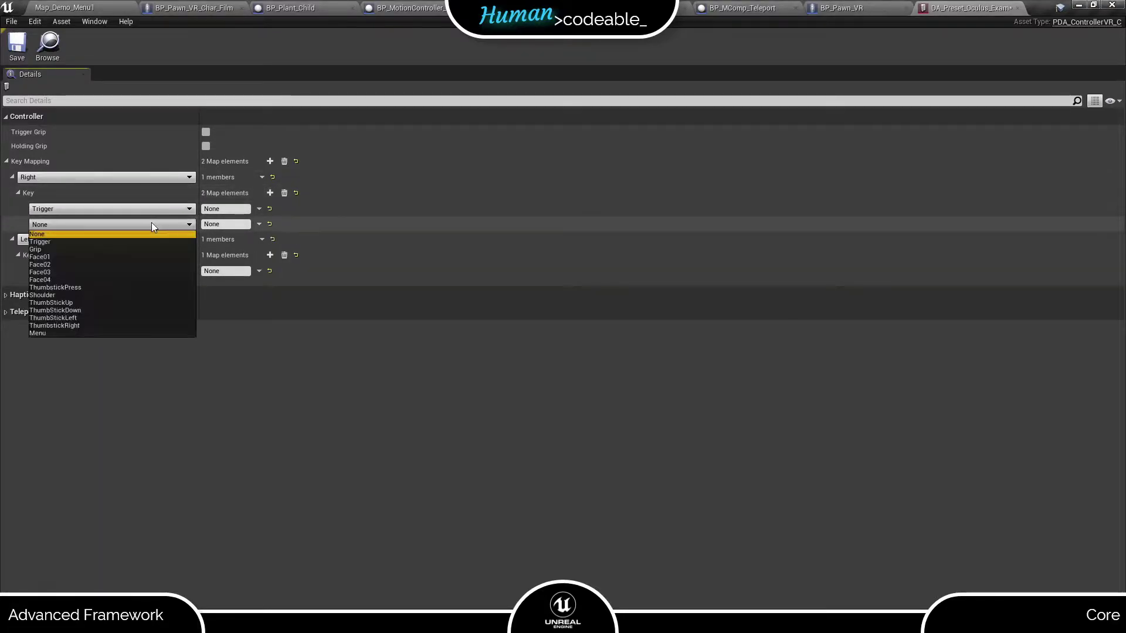
pyautogui.click(108, 248)
pyautogui.click(270, 194)
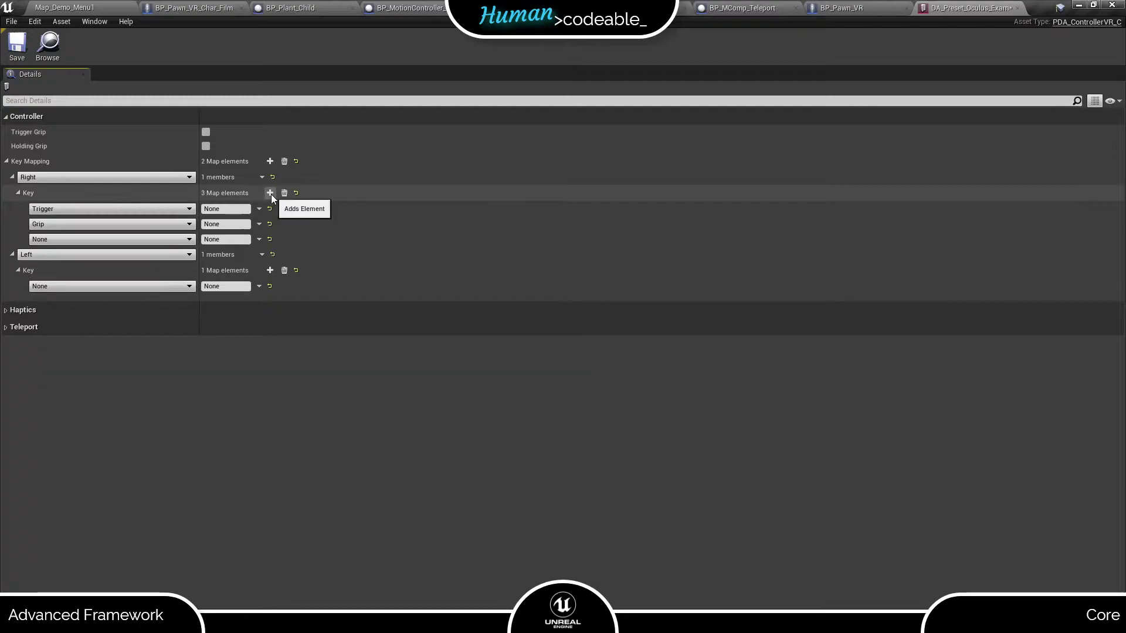
pyautogui.click(103, 239)
pyautogui.click(70, 273)
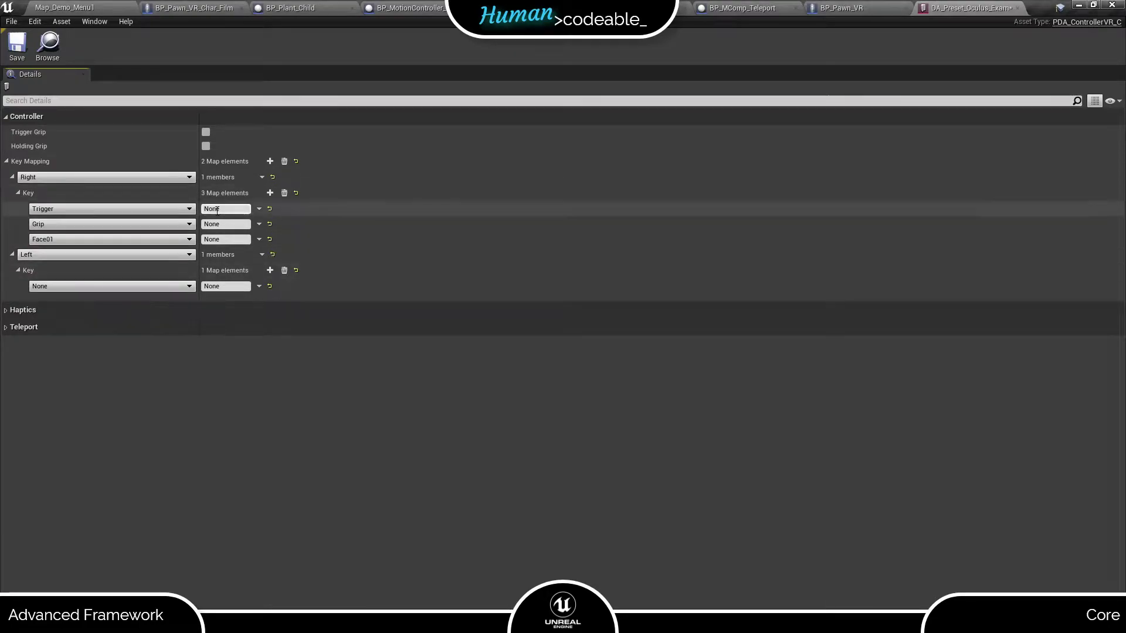
pyautogui.click(269, 193)
pyautogui.click(97, 257)
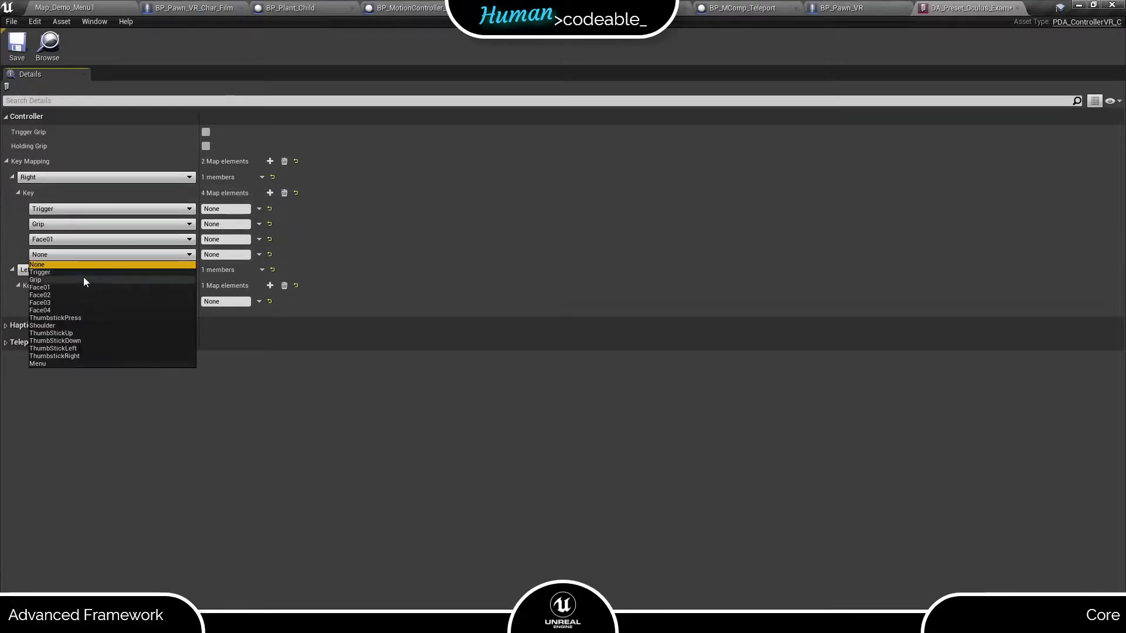
pyautogui.click(80, 290)
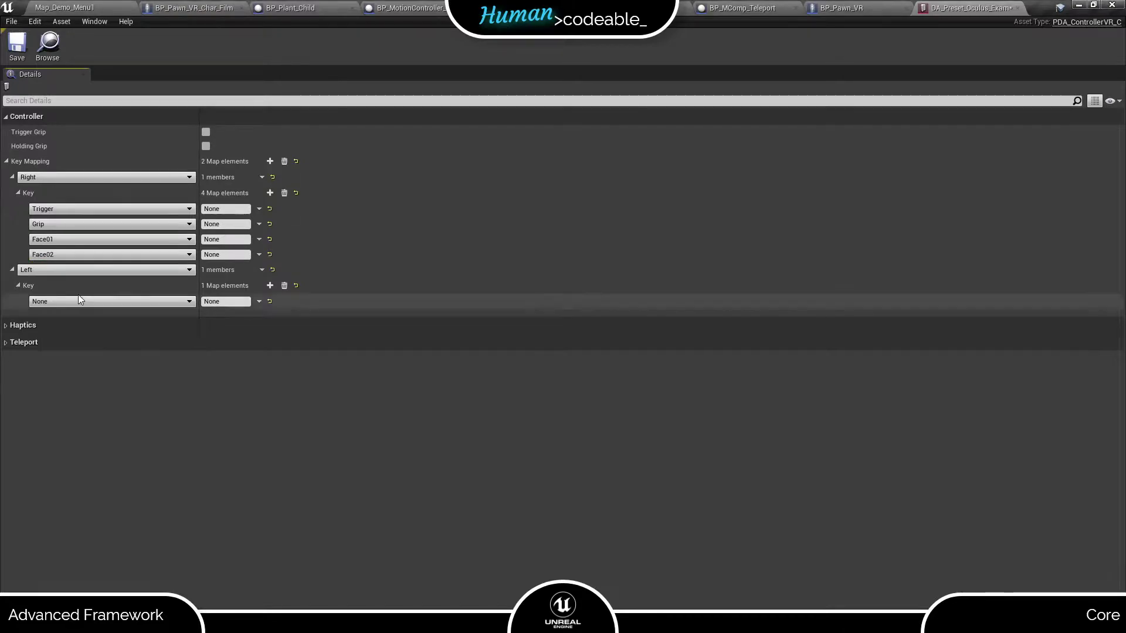
# Add ThumbStickUp, ThumbStickDown, ThumbStickLeft and ThumbstickRight entries to the Right key mapping.
pyautogui.click(270, 193)
pyautogui.click(96, 269)
pyautogui.click(60, 348)
pyautogui.click(270, 193)
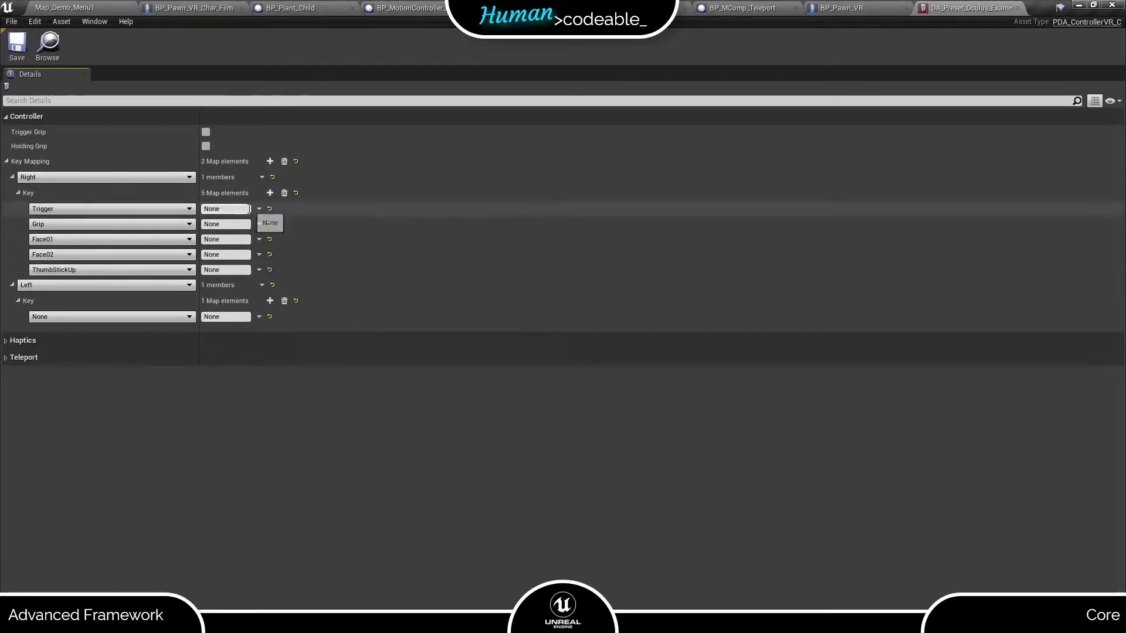
pyautogui.click(135, 285)
pyautogui.click(56, 371)
pyautogui.click(270, 193)
pyautogui.click(97, 300)
pyautogui.click(54, 394)
pyautogui.click(270, 193)
pyautogui.click(97, 315)
pyautogui.click(65, 417)
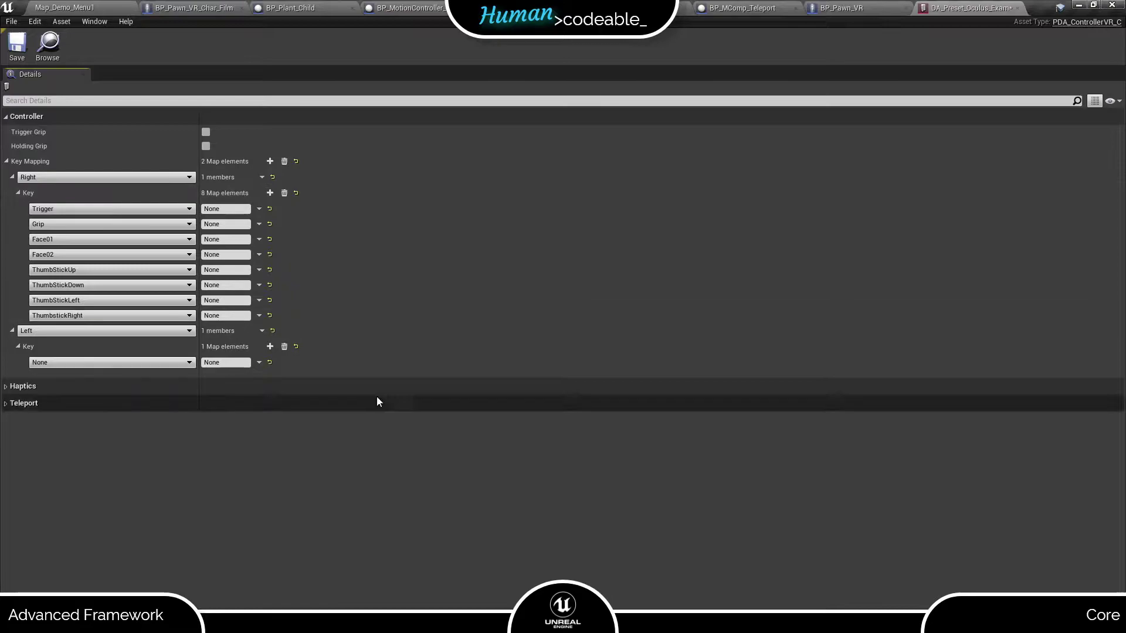
# Fill the Left key mapping with entries for Trigger, Grip, Face01, Face02 and ThumbStickUp.
pyautogui.click(97, 363)
pyautogui.click(44, 373)
pyautogui.click(270, 346)
pyautogui.click(97, 377)
pyautogui.click(41, 396)
pyautogui.click(270, 346)
pyautogui.click(97, 423)
pyautogui.click(64, 484)
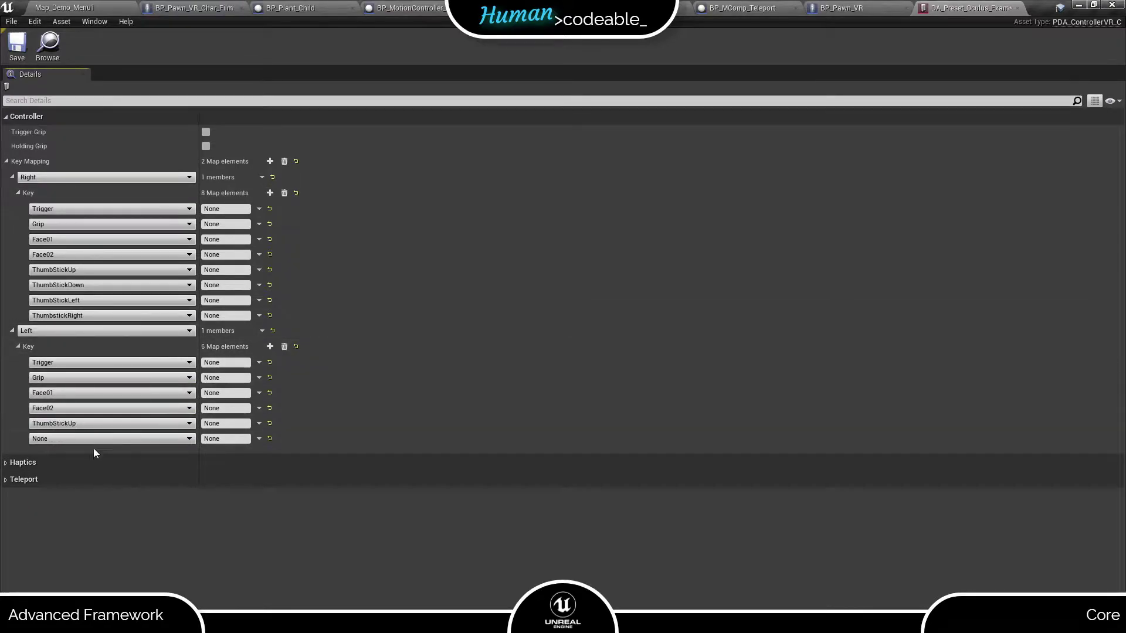
# Add ThumbStickDown, ThumbStickLeft, ThumbstickRight and Menu entries to the Left key mapping, and save the asset.
pyautogui.click(270, 347)
pyautogui.click(96, 438)
pyautogui.click(64, 455)
pyautogui.click(270, 346)
pyautogui.click(96, 469)
pyautogui.click(59, 557)
pyautogui.click(270, 347)
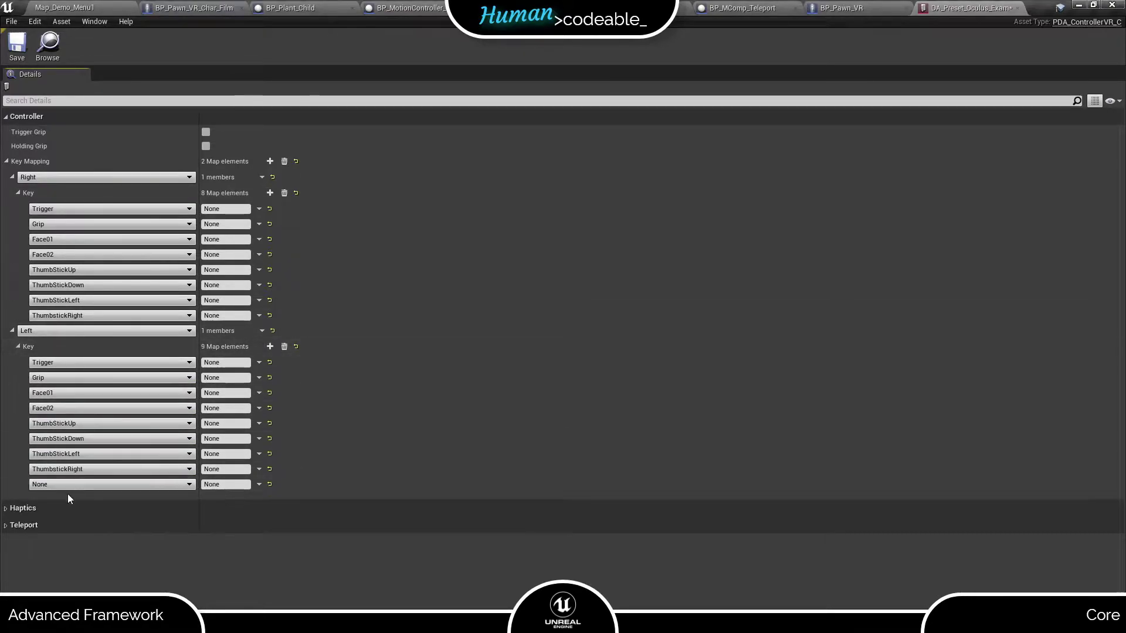
pyautogui.click(66, 485)
pyautogui.click(59, 587)
pyautogui.click(13, 47)
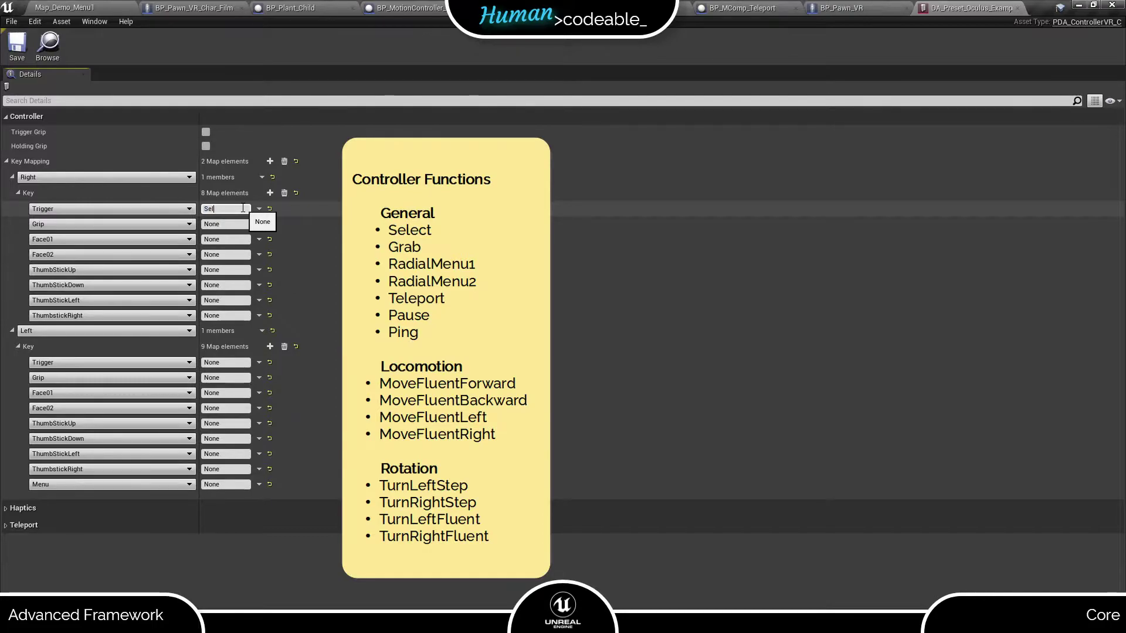
# Assign the Select function to the Trigger key in both the Right and Left mappings.
pyautogui.write('ect')
pyautogui.press('Return')
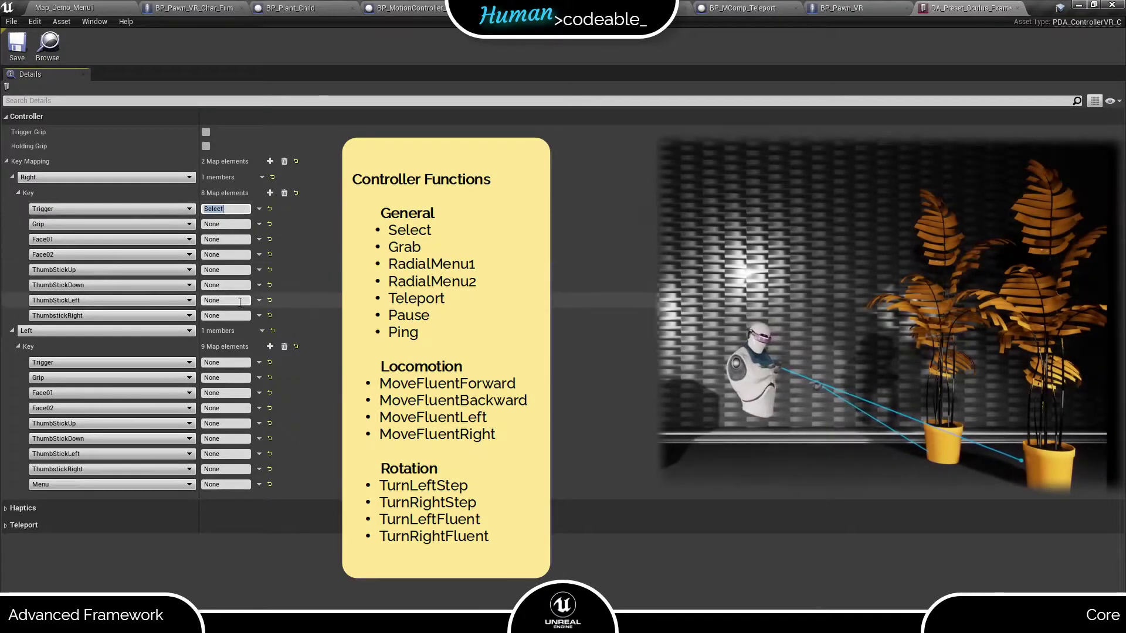
pyautogui.click(225, 362)
pyautogui.write('S')
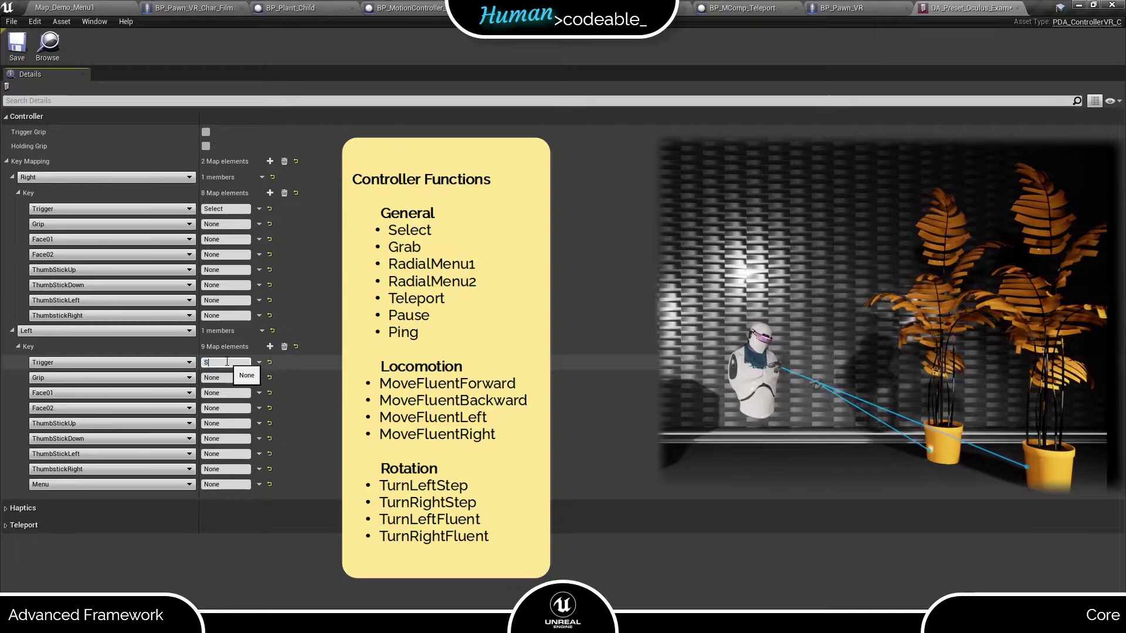
pyautogui.write('elect')
pyautogui.press('Return')
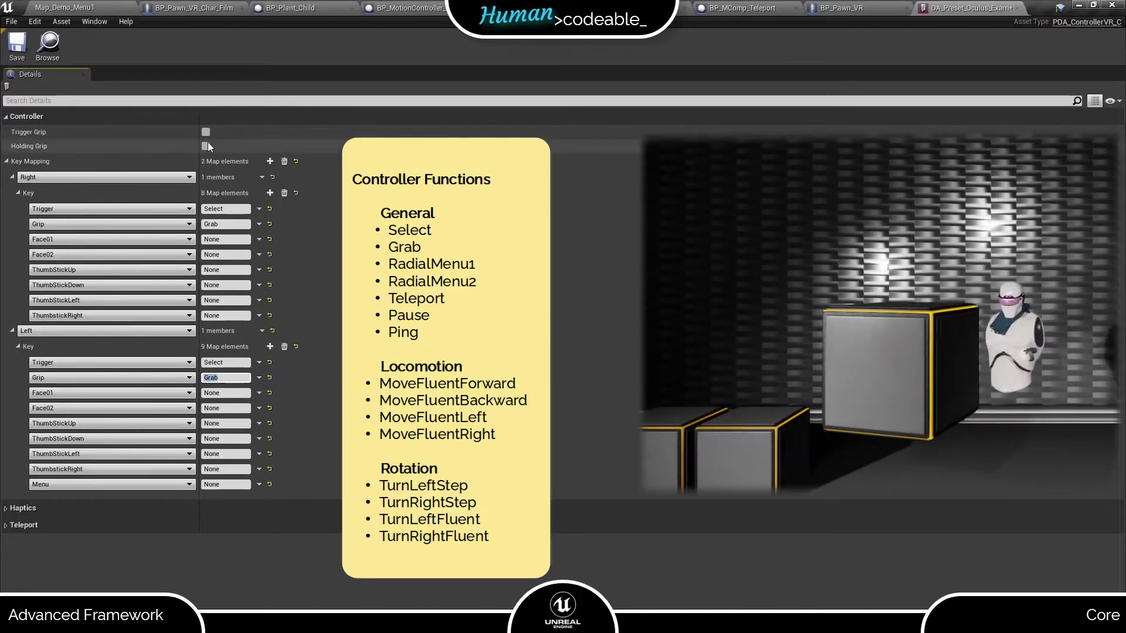
# Try out the Holding Grip and Trigger Grip options of the controller preset, leaving only Holding Grip enabled.
pyautogui.click(206, 146)
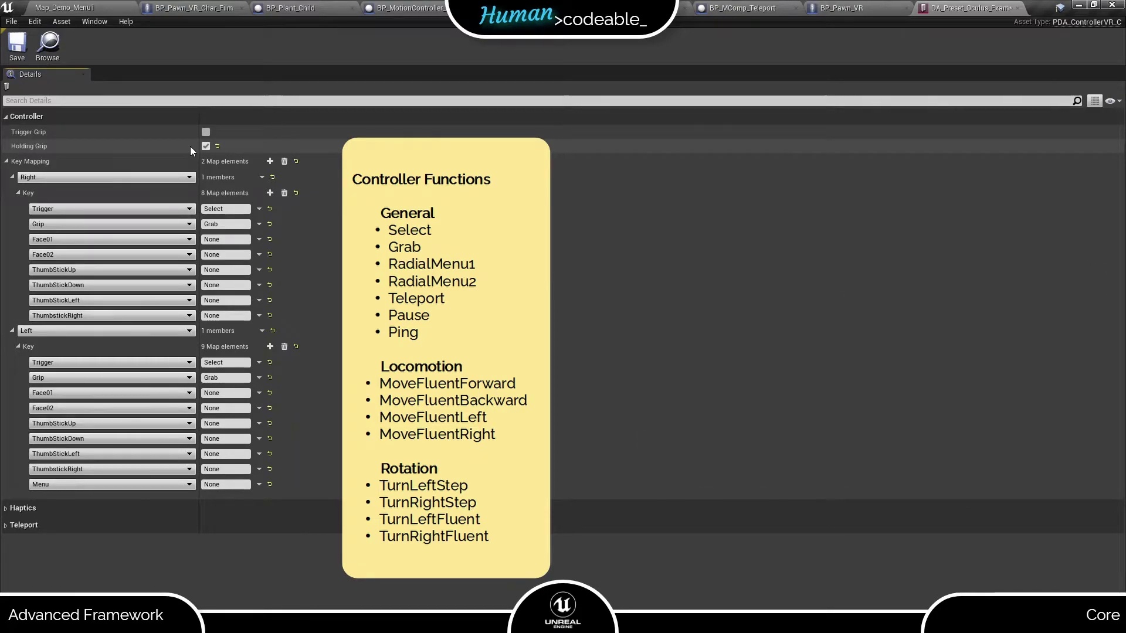
pyautogui.click(205, 146)
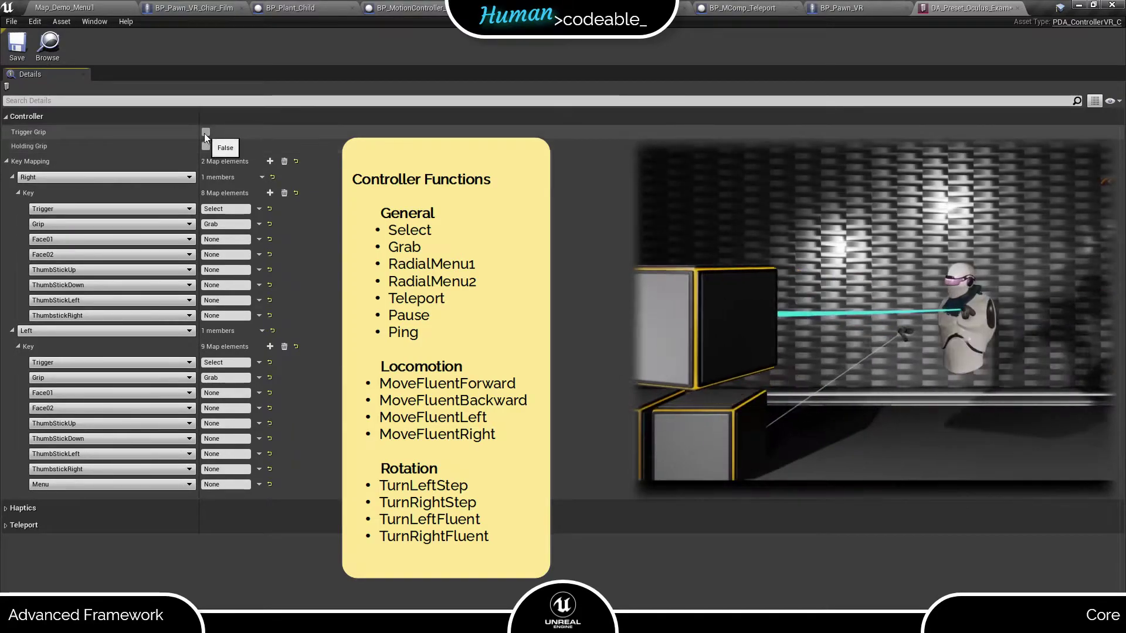
pyautogui.click(205, 132)
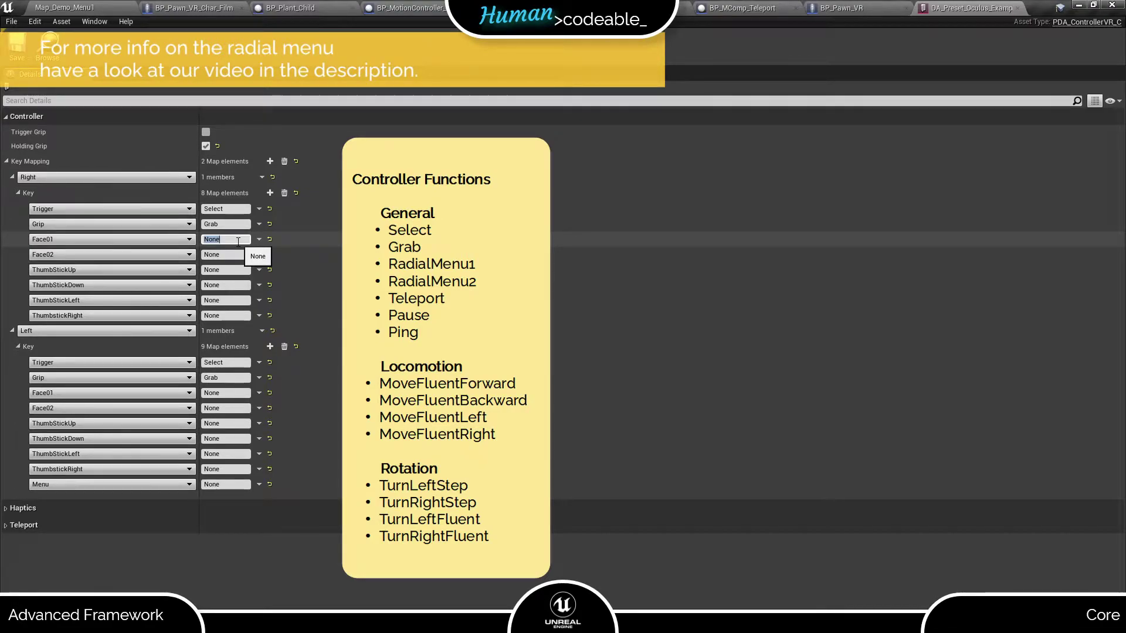
# Assign RadialMenu1 to the Right Face01 key and RadialMenu2 to the Left Face01 key.
pyautogui.press('BackSpace')
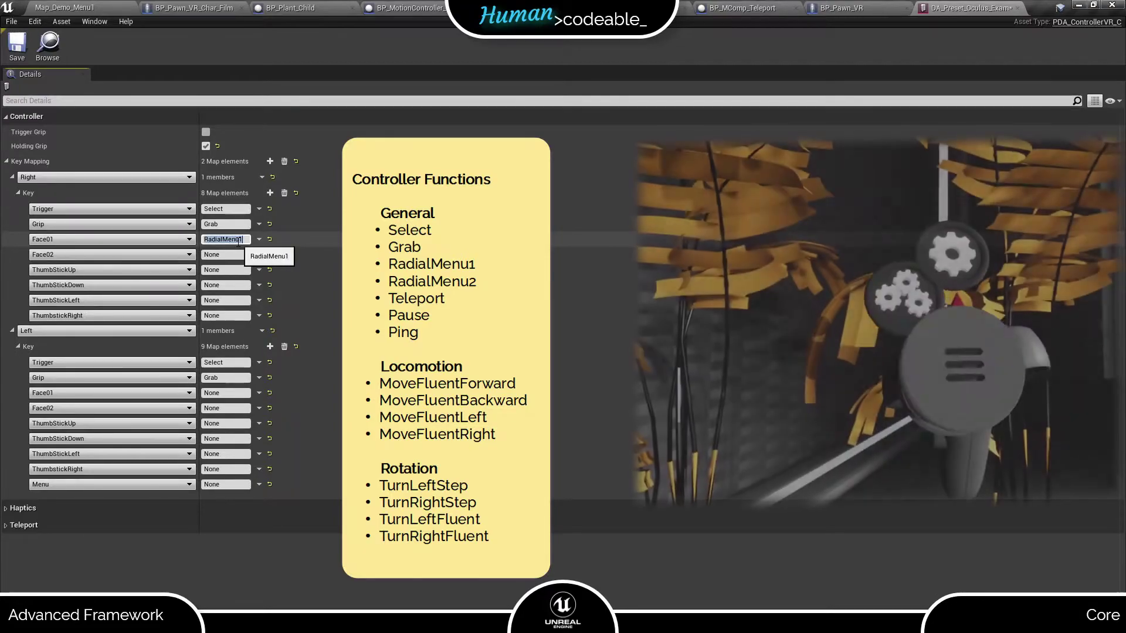
pyautogui.click(234, 392)
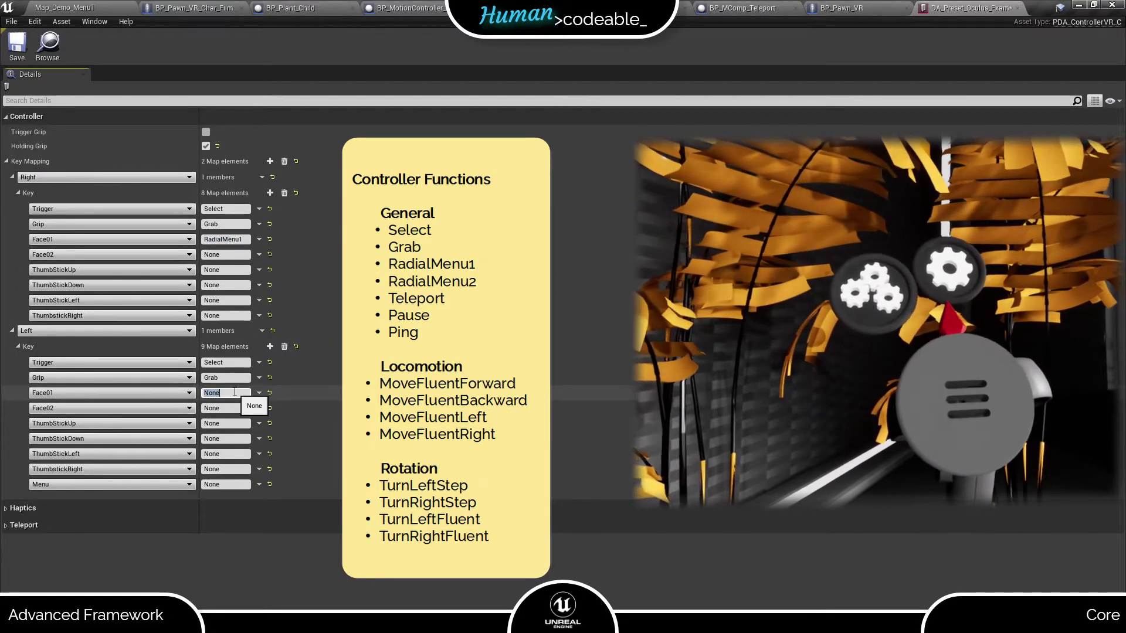
pyautogui.write('RadialMen')
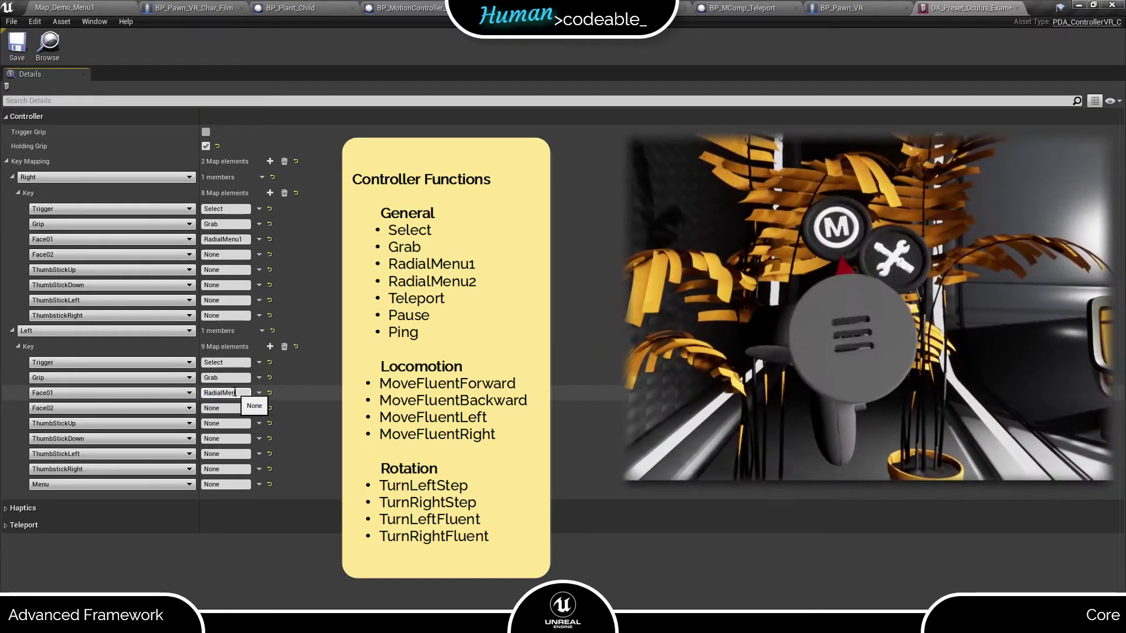
pyautogui.write('u2')
pyautogui.press('Return')
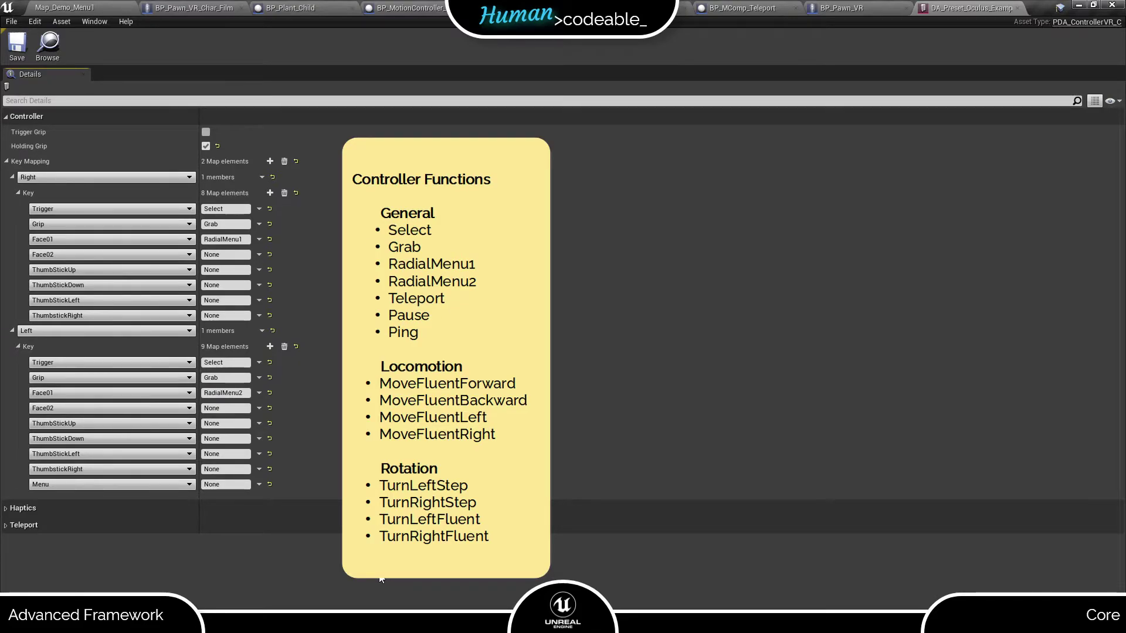
# Assign the Ping function to the Face02 key in the Right mapping and save the asset.
pyautogui.click(230, 253)
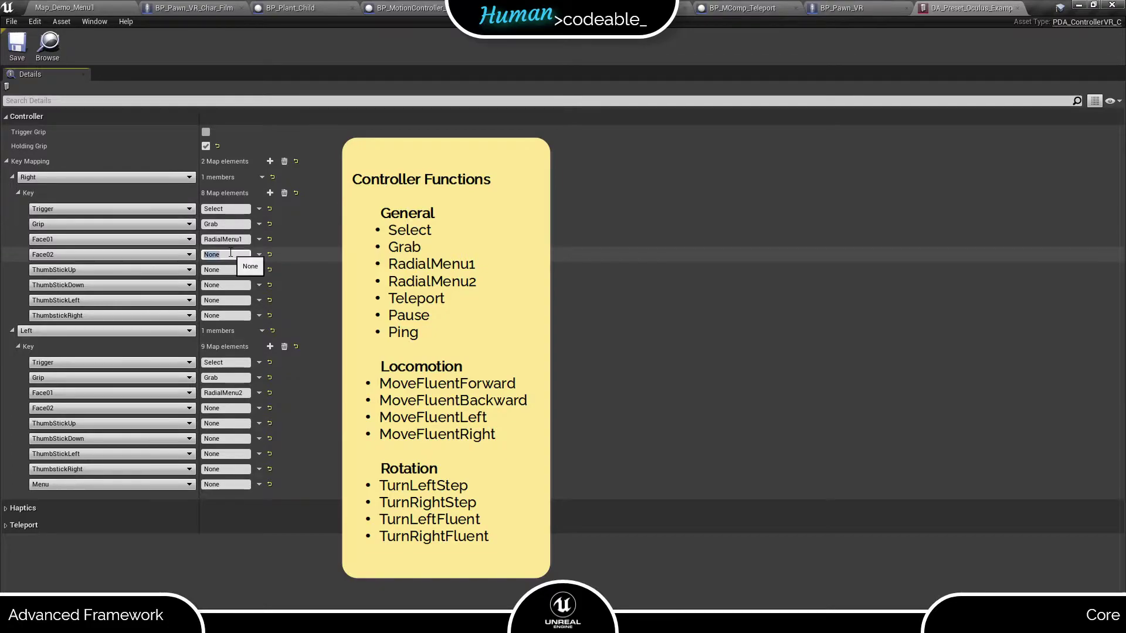
pyautogui.write('Ping')
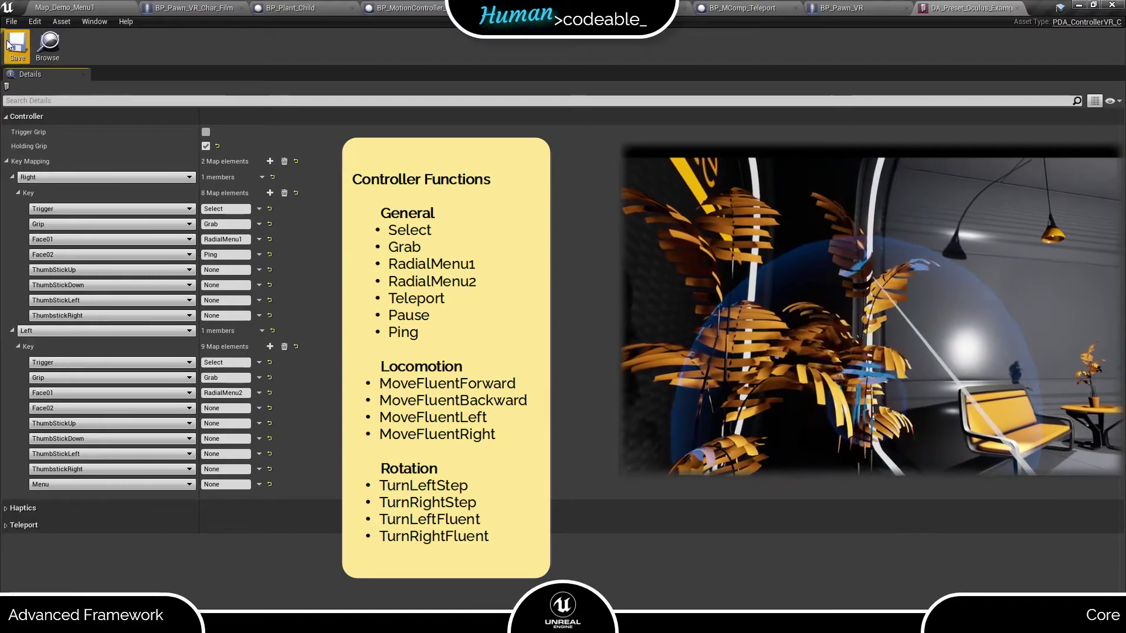
pyautogui.click(86, 47)
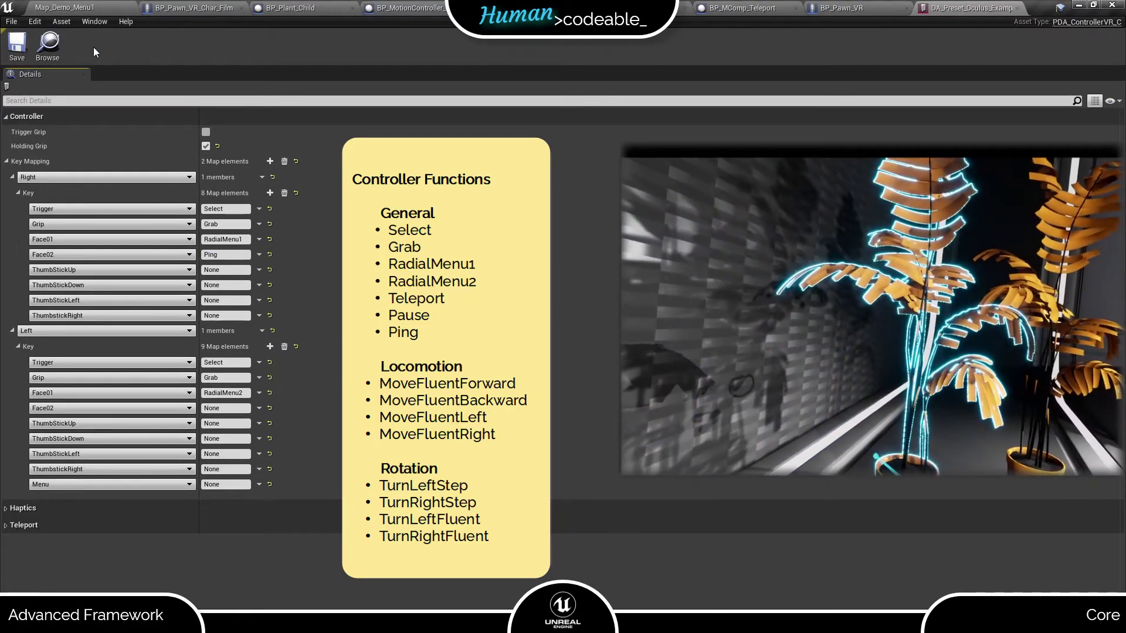
# Assign the Pause function to the Menu key in the Left mapping and save the asset.
pyautogui.click(226, 485)
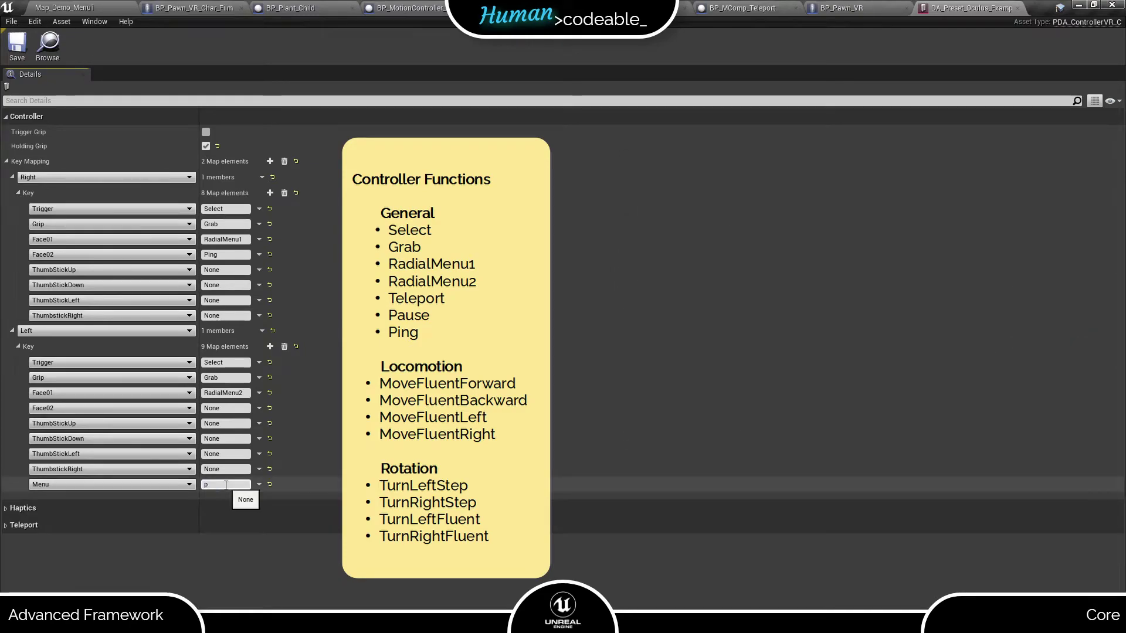
pyautogui.press('BackSpace')
pyautogui.press('BackSpace')
pyautogui.write('P')
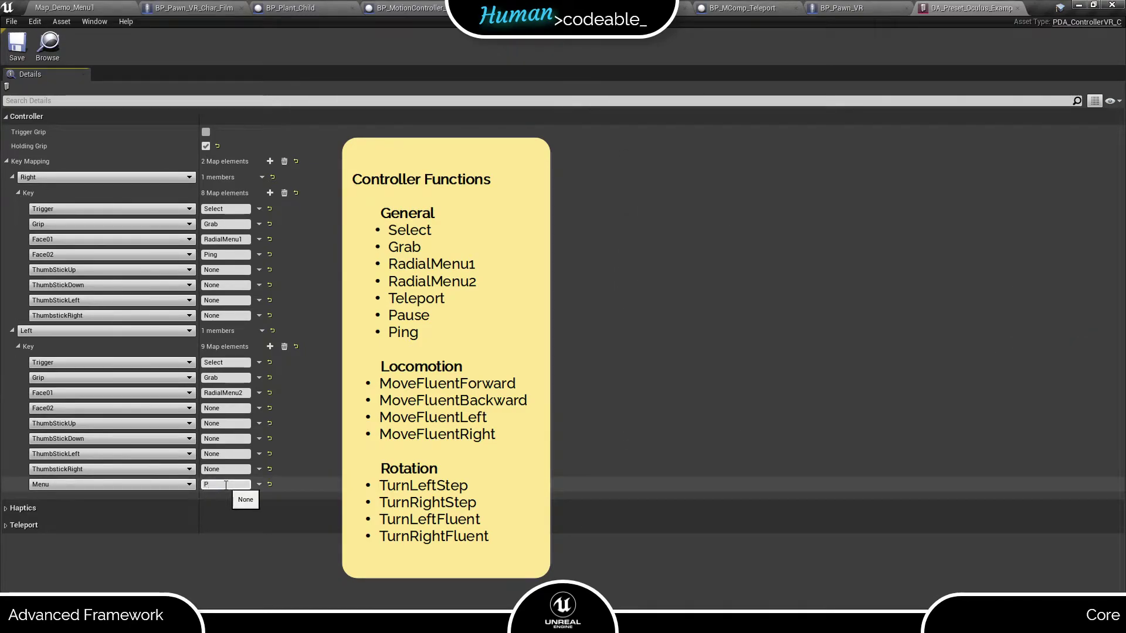
pyautogui.write('ause')
pyautogui.press('Return')
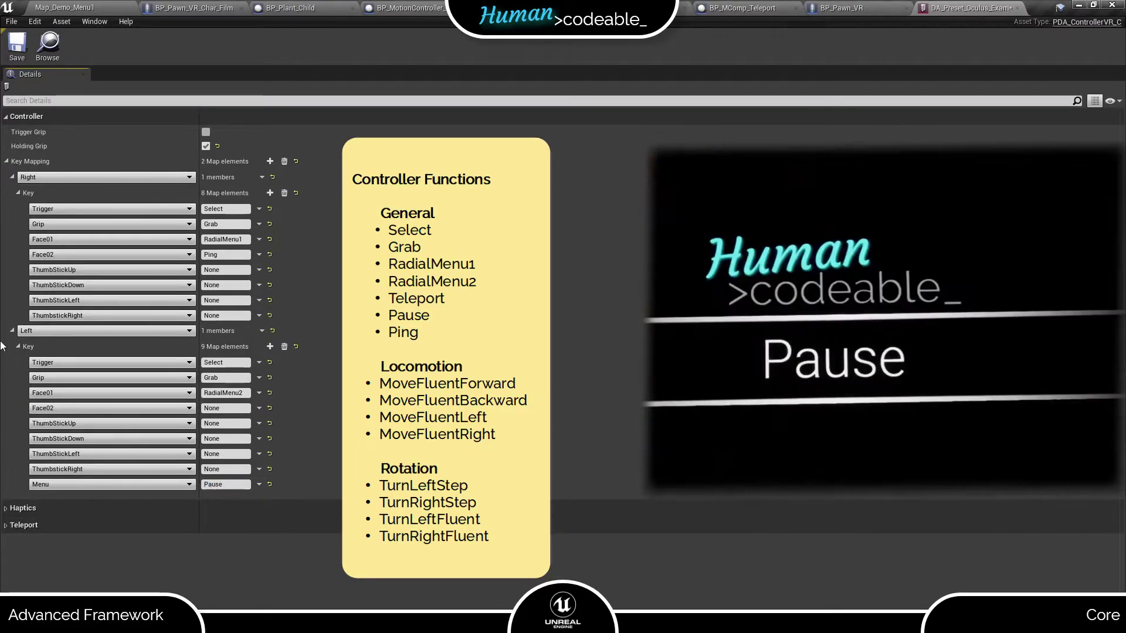
pyautogui.click(10, 45)
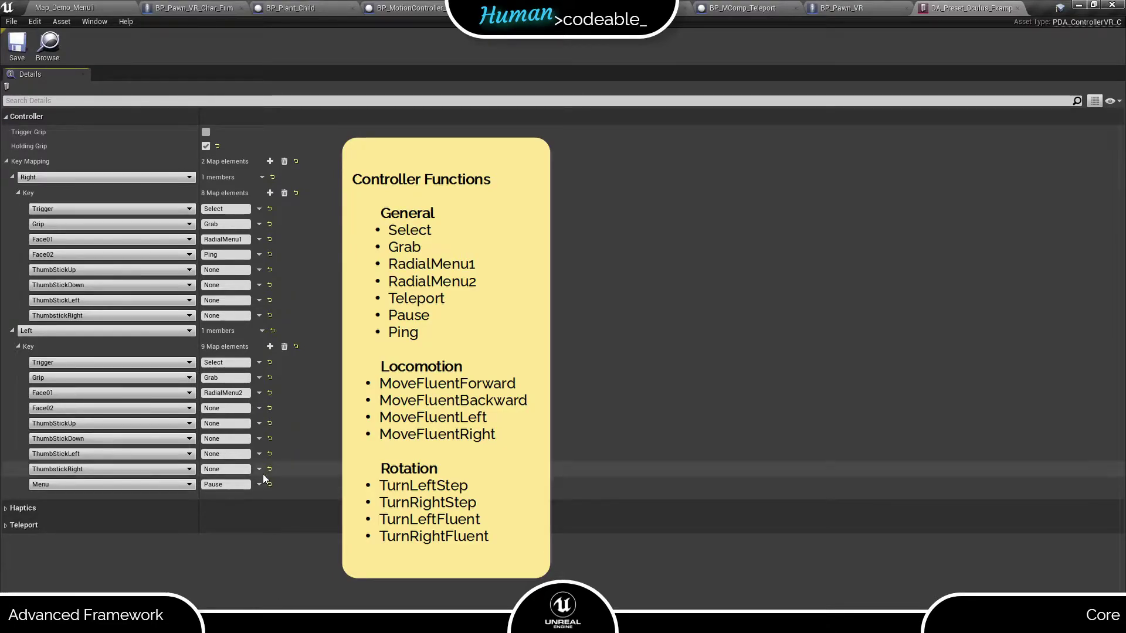
# Map Teleport to the Left Face02 key, using OnTrigger execution, OnlyOnExecute deactivation and RotateByHand rotation, and save the asset.
pyautogui.click(233, 409)
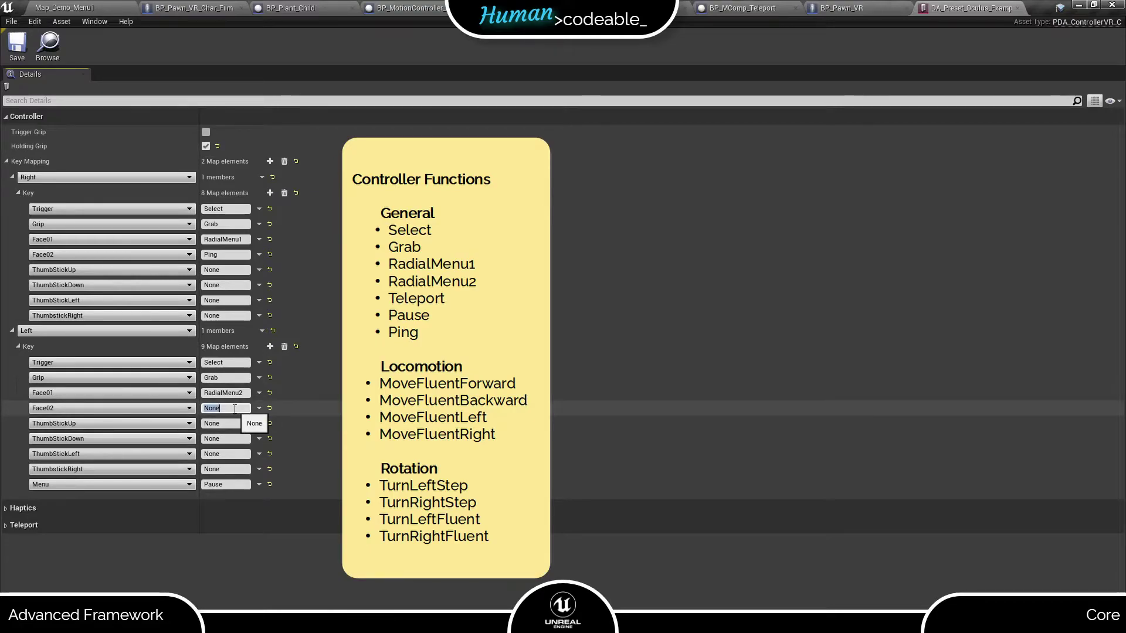
pyautogui.write('Teleport')
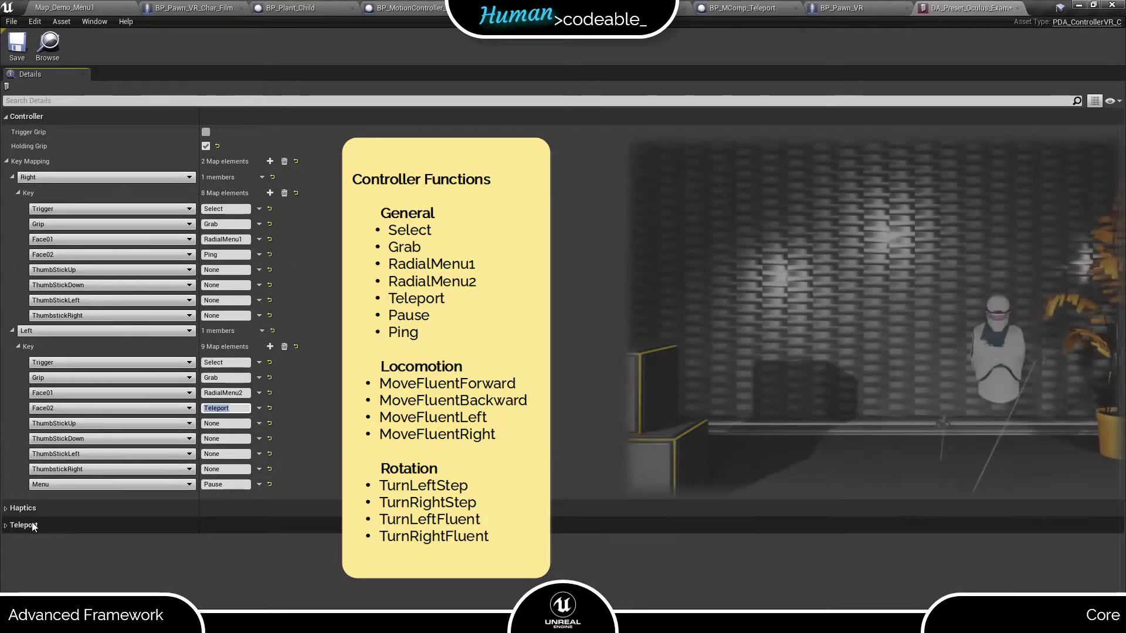
pyautogui.click(12, 526)
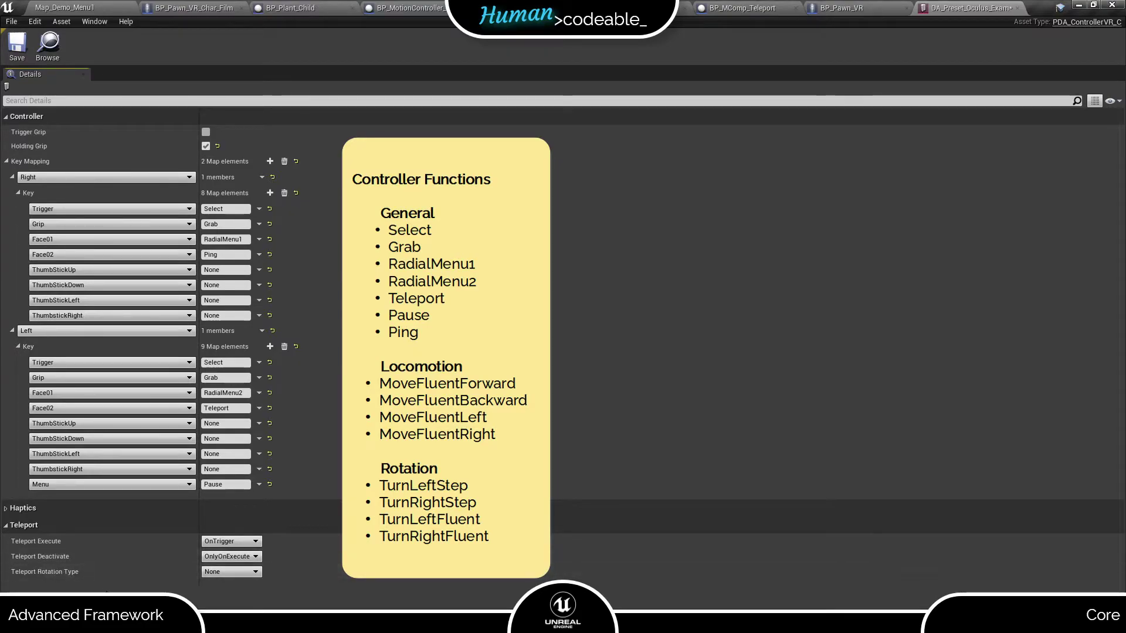
pyautogui.click(233, 541)
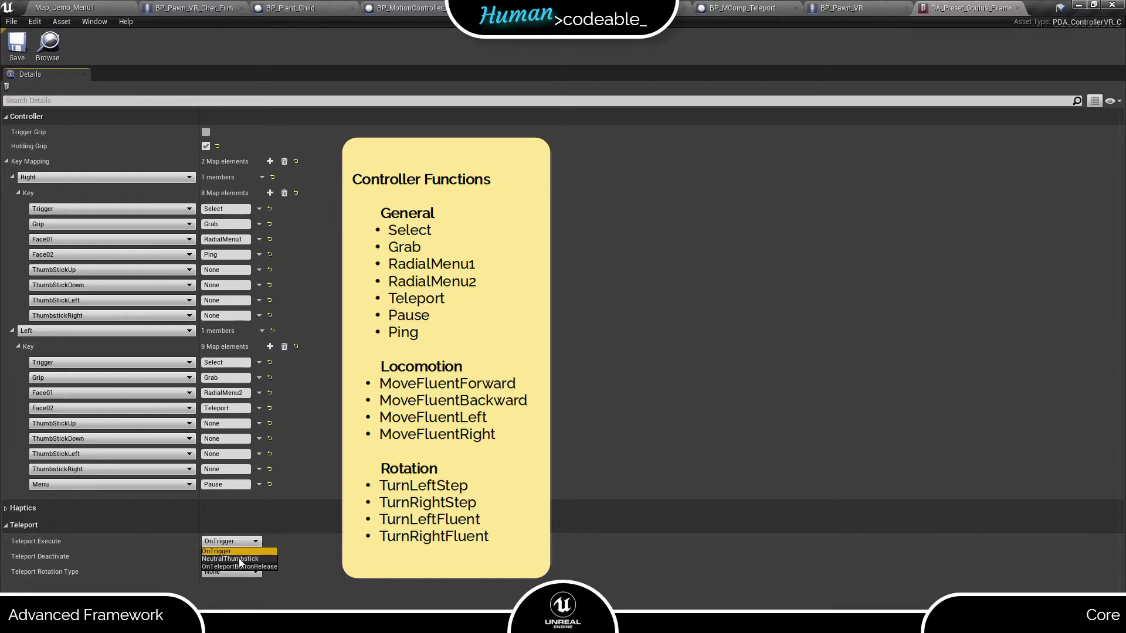
pyautogui.click(223, 551)
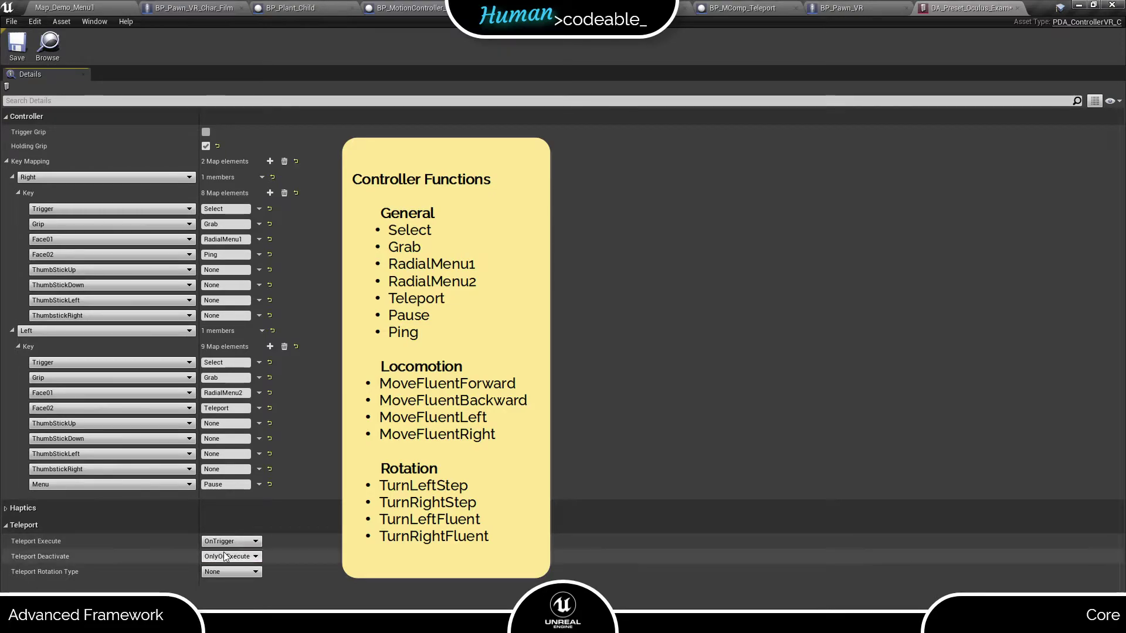
pyautogui.click(227, 559)
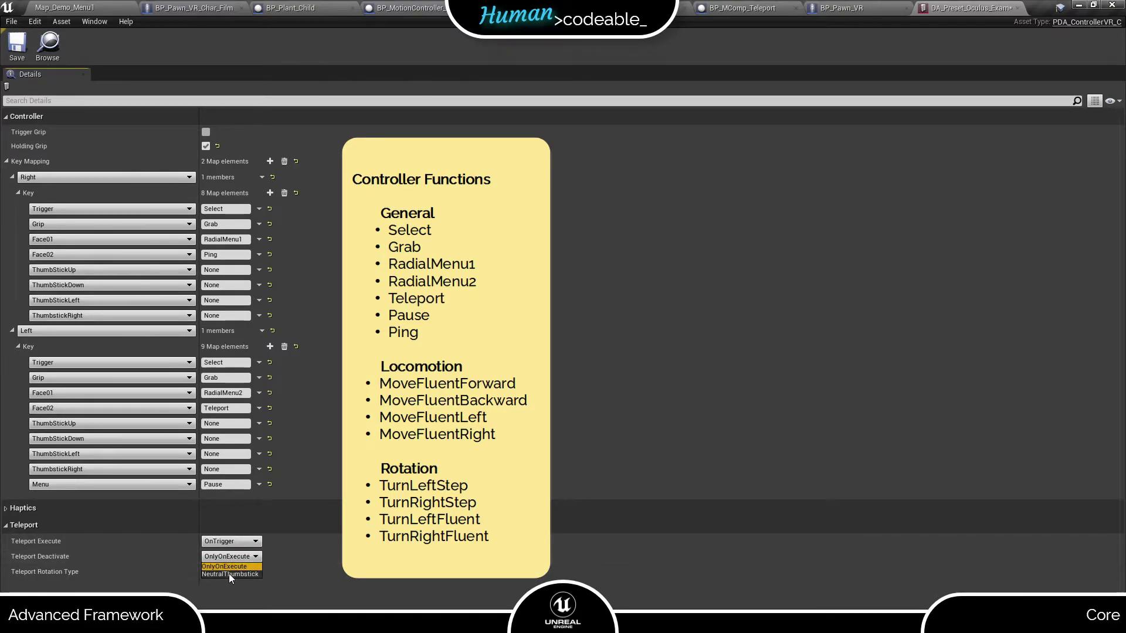
pyautogui.click(230, 567)
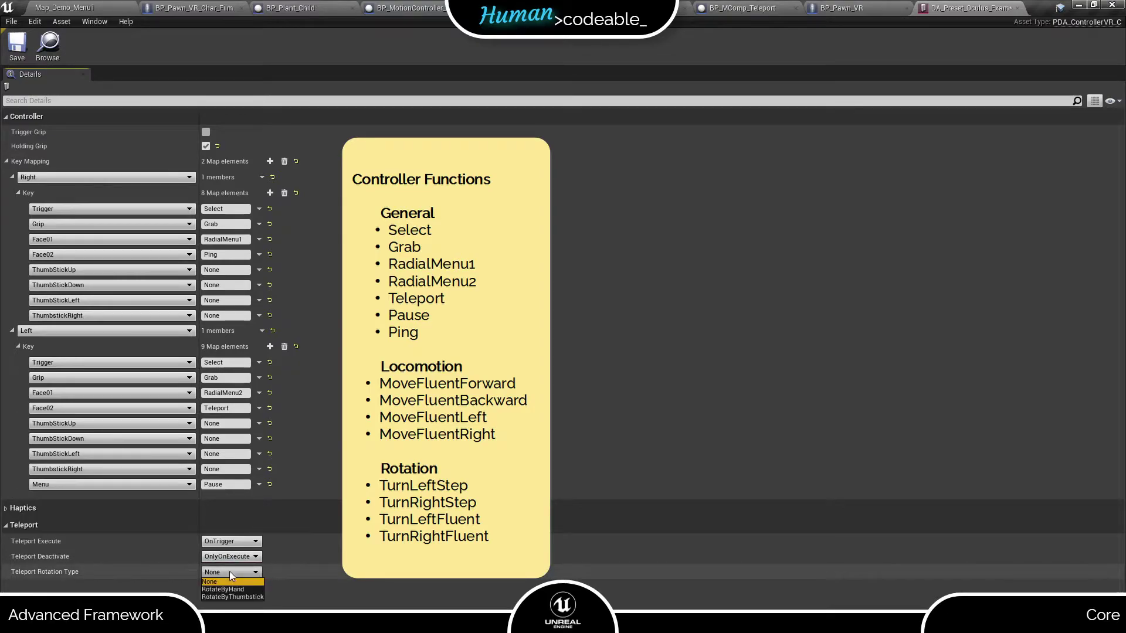
pyautogui.click(230, 571)
pyautogui.click(230, 589)
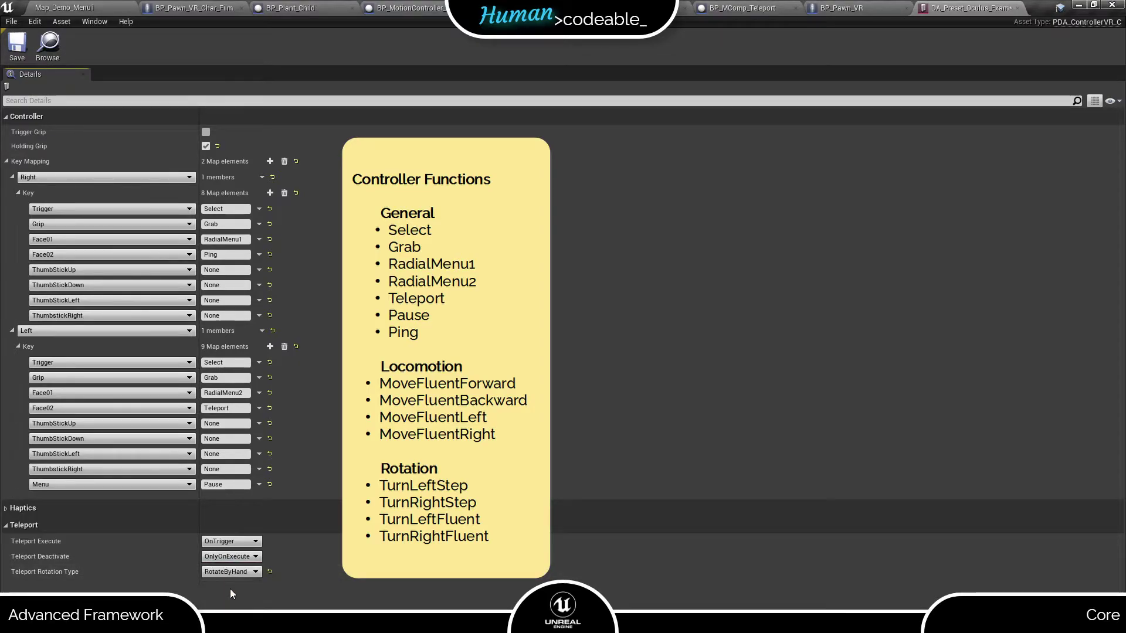
pyautogui.click(12, 45)
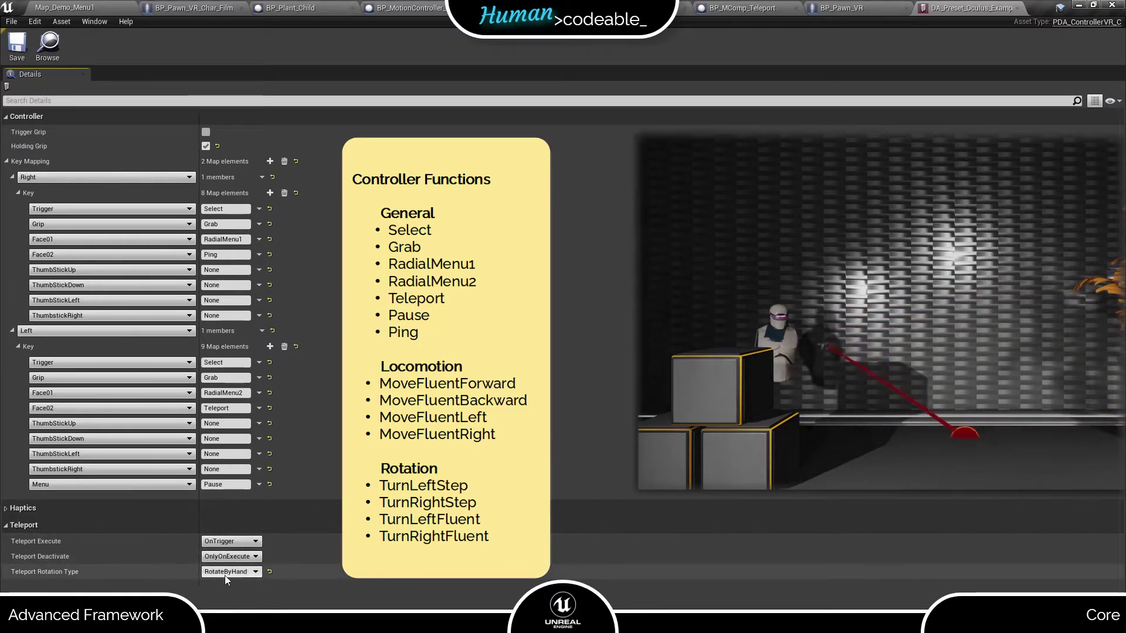
# Set Teleport Deactivate to NeutralThumbstick and save the asset.
pyautogui.click(238, 558)
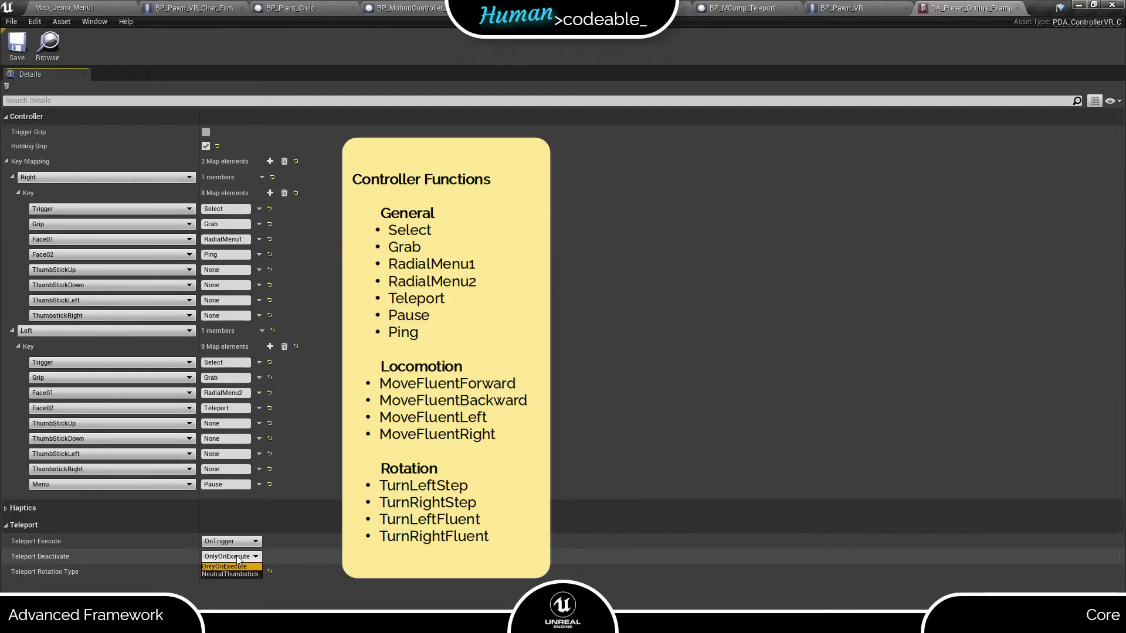
pyautogui.click(235, 578)
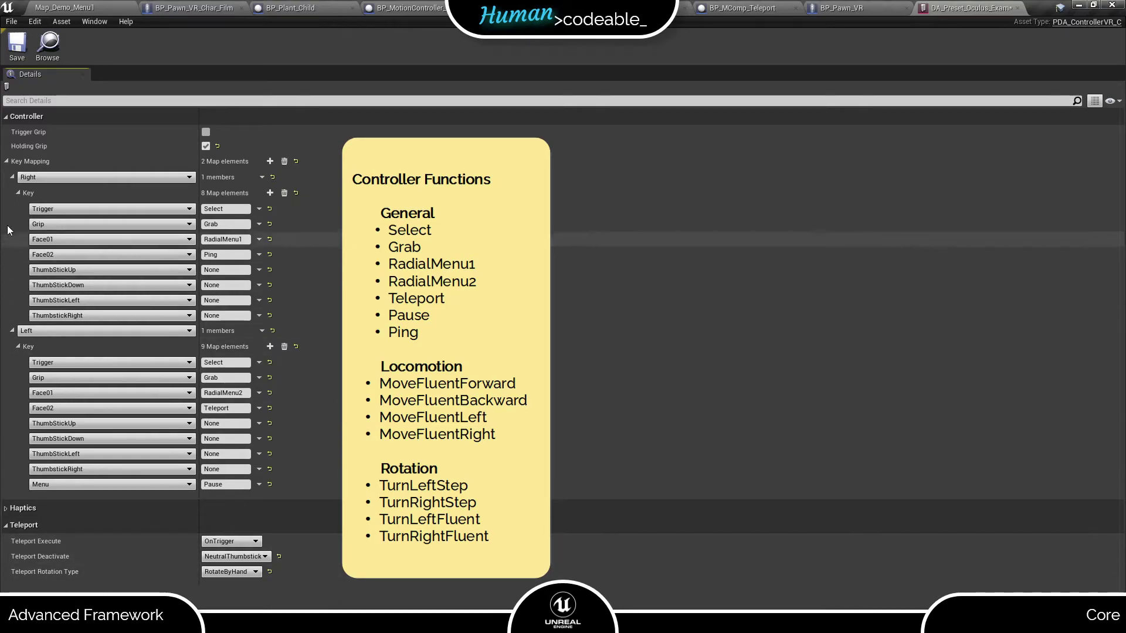
pyautogui.click(12, 45)
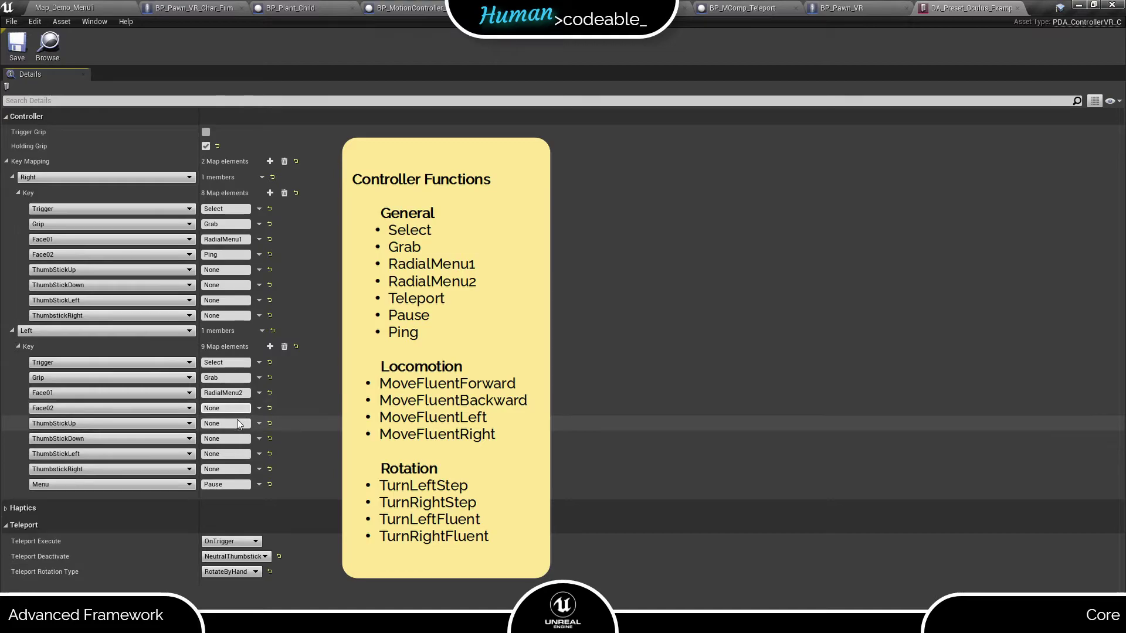
# Assign the Teleport function to the ThumbStickUp key in the Left mapping.
pyautogui.click(239, 423)
pyautogui.write('Teleport')
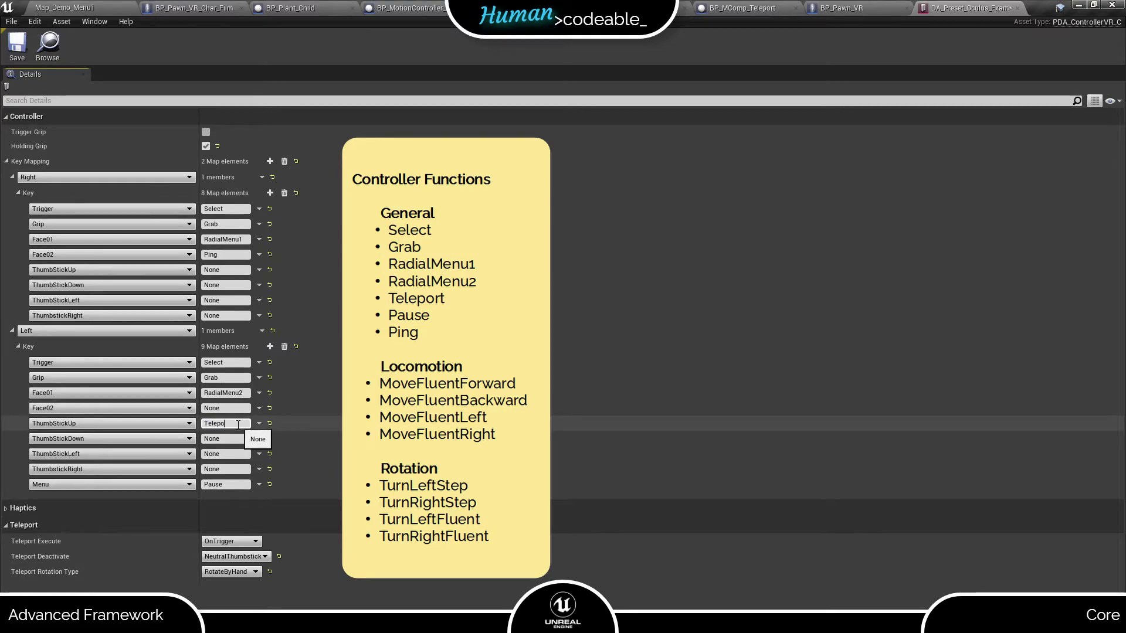
pyautogui.press('Return')
# Keep teleport execution at OnTrigger and deactivation at NeutralThumbstick, set Teleport Rotation Type to None, and save the asset.
pyautogui.click(243, 540)
pyautogui.click(242, 551)
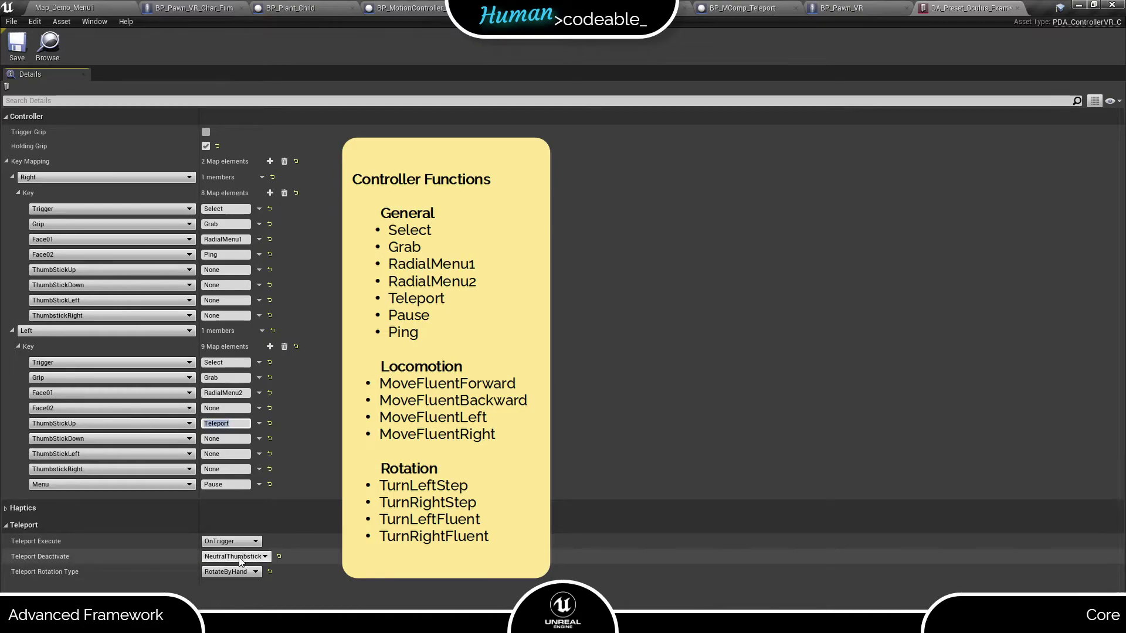
pyautogui.click(234, 557)
pyautogui.click(234, 575)
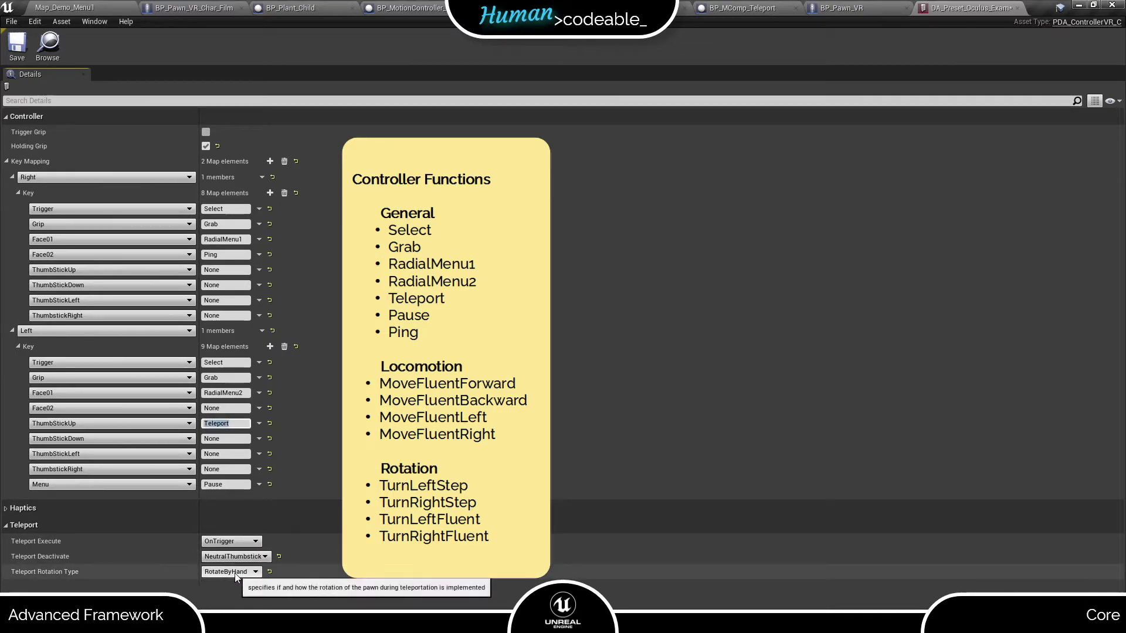
pyautogui.click(234, 572)
pyautogui.click(224, 582)
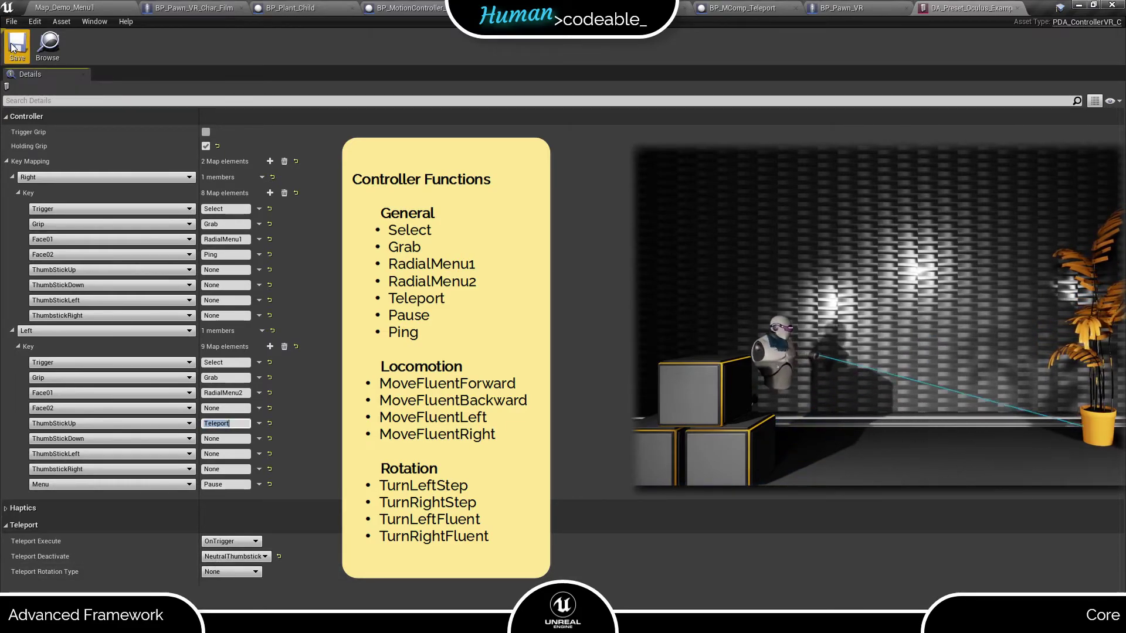
pyautogui.press('Return')
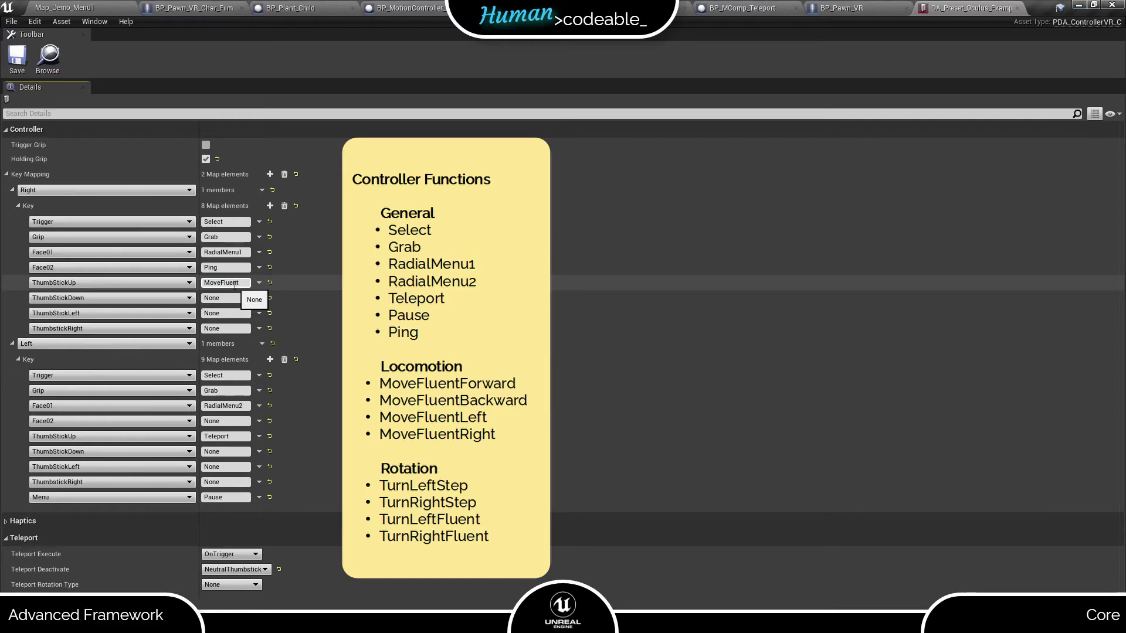
# Assign MoveFluentForward to ThumbStickUp and MoveFluentBackward to ThumbStickDown in the Right mapping.
pyautogui.write('ward')
pyautogui.press('Return')
pyautogui.click(226, 298)
pyautogui.write('MoveFluentBackward')
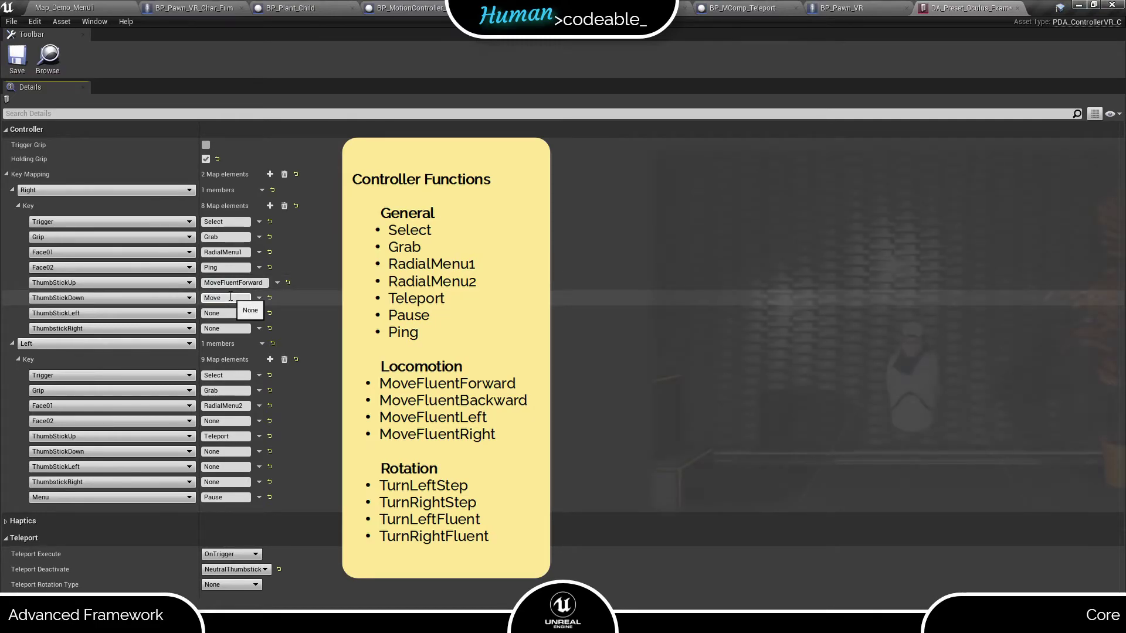
pyautogui.press('Return')
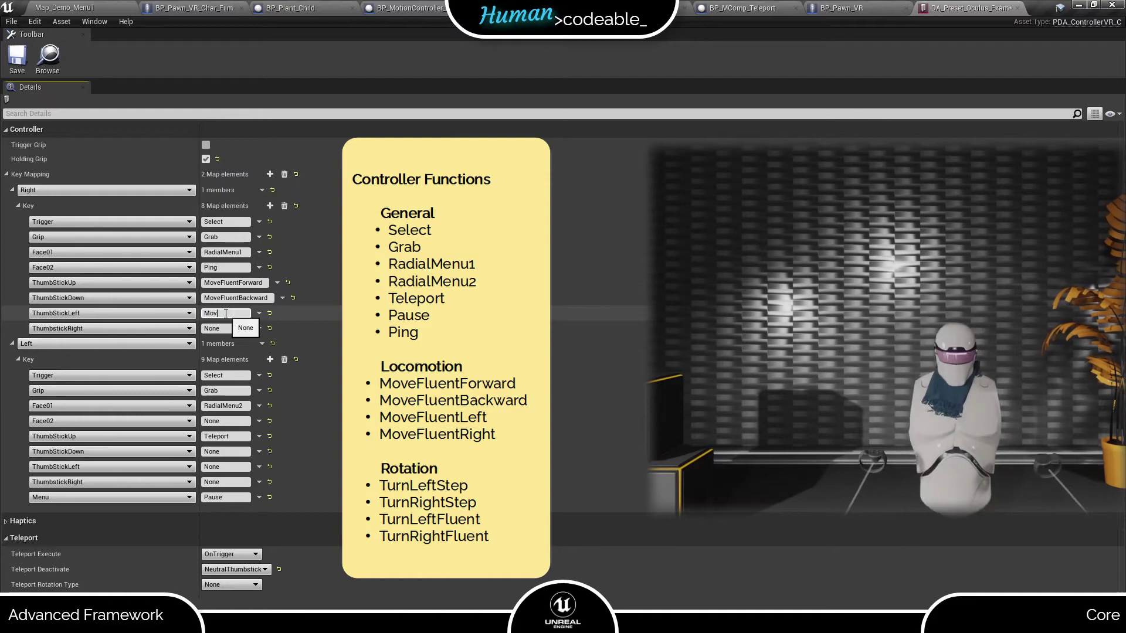
# Assign MoveFluentLeft to ThumbStickLeft and MoveFluentRight to ThumbstickRight in the Right mapping.
pyautogui.click(226, 313)
pyautogui.write('MoveFluentLeft')
pyautogui.press('Return')
pyautogui.click(228, 328)
pyautogui.write('MoveFluentRigh')
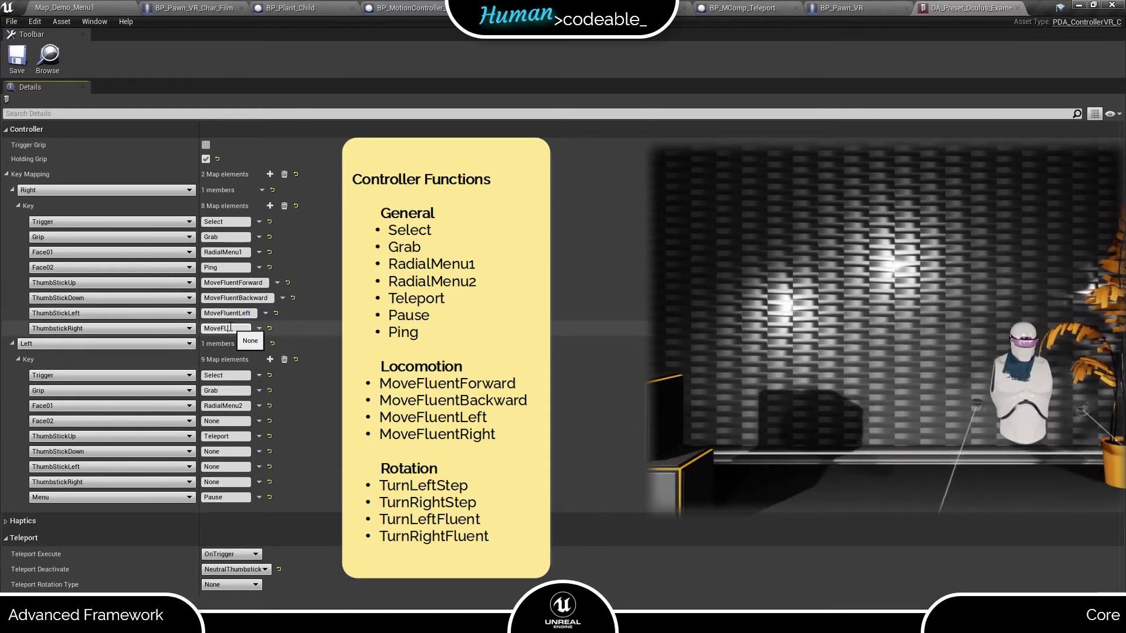
pyautogui.write('t')
pyautogui.press('Return')
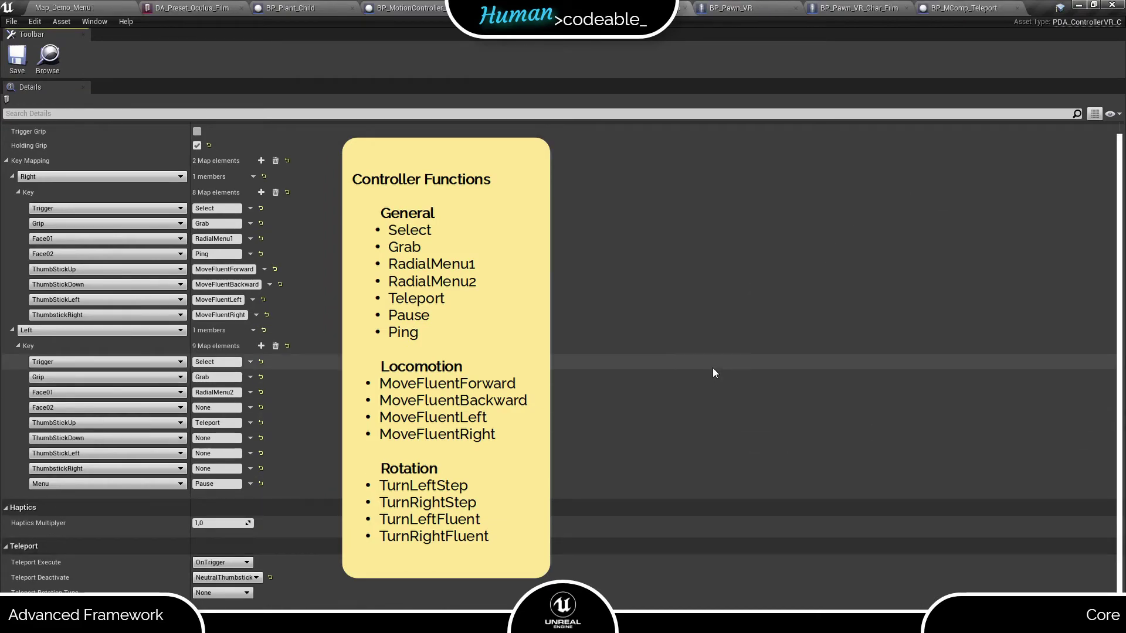
# Assign TurnLeftFluent to ThumbStickLeft and TurnRightFluent to ThumbstickRight in the Left mapping.
pyautogui.click(218, 454)
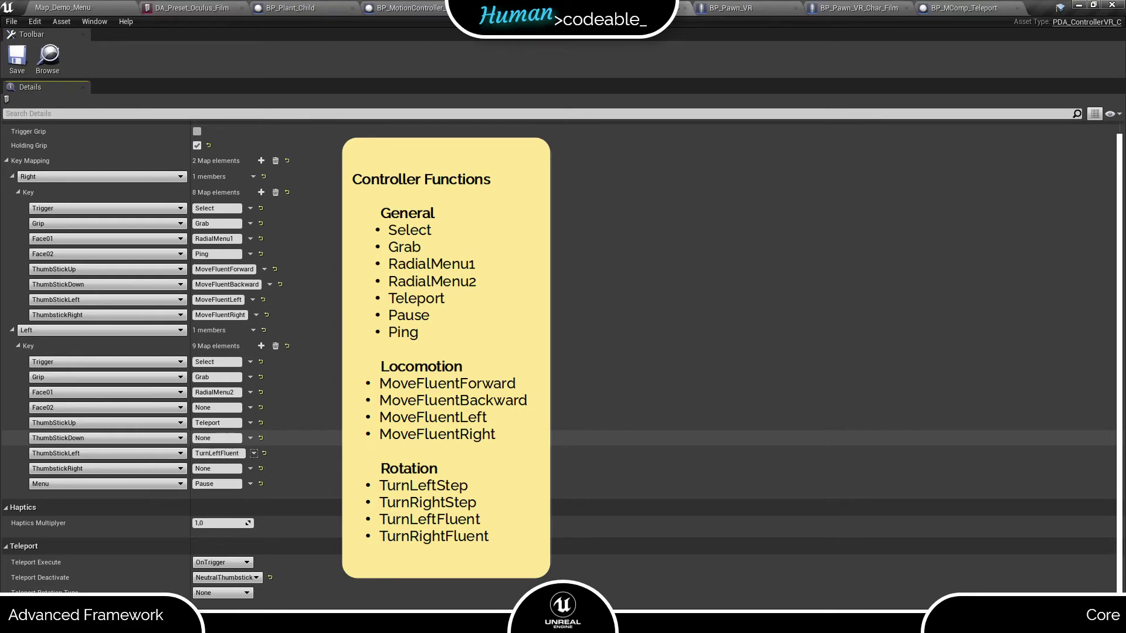
pyautogui.click(217, 468)
pyautogui.write('TurnRightFluent')
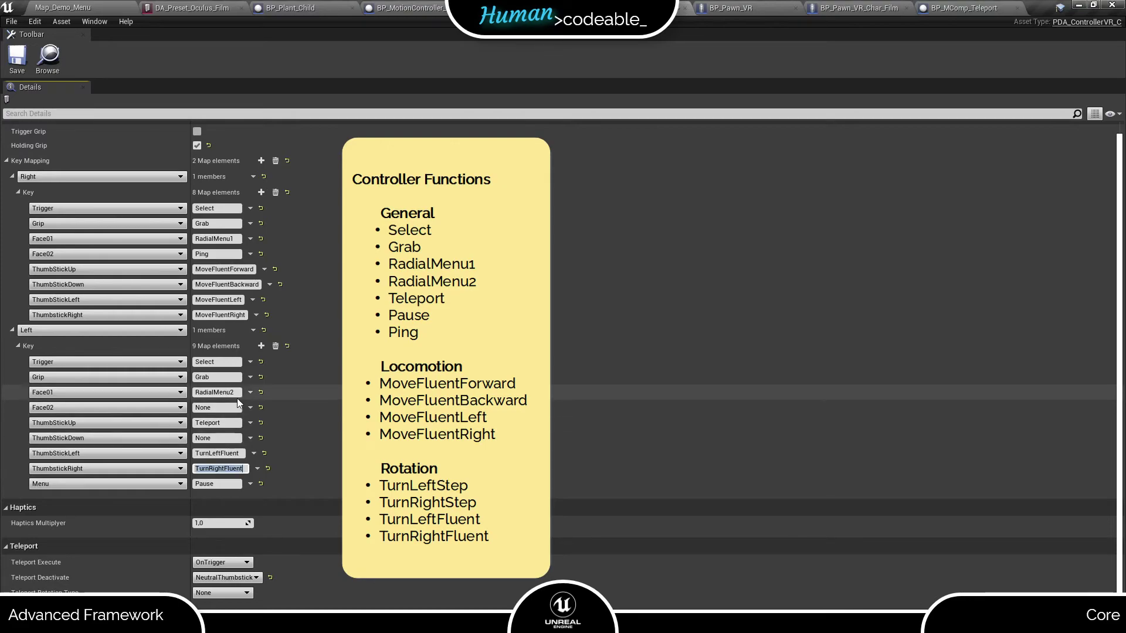
# Assign the TurnLeftStep function to the Face02 key in the Left mapping.
pyautogui.click(217, 407)
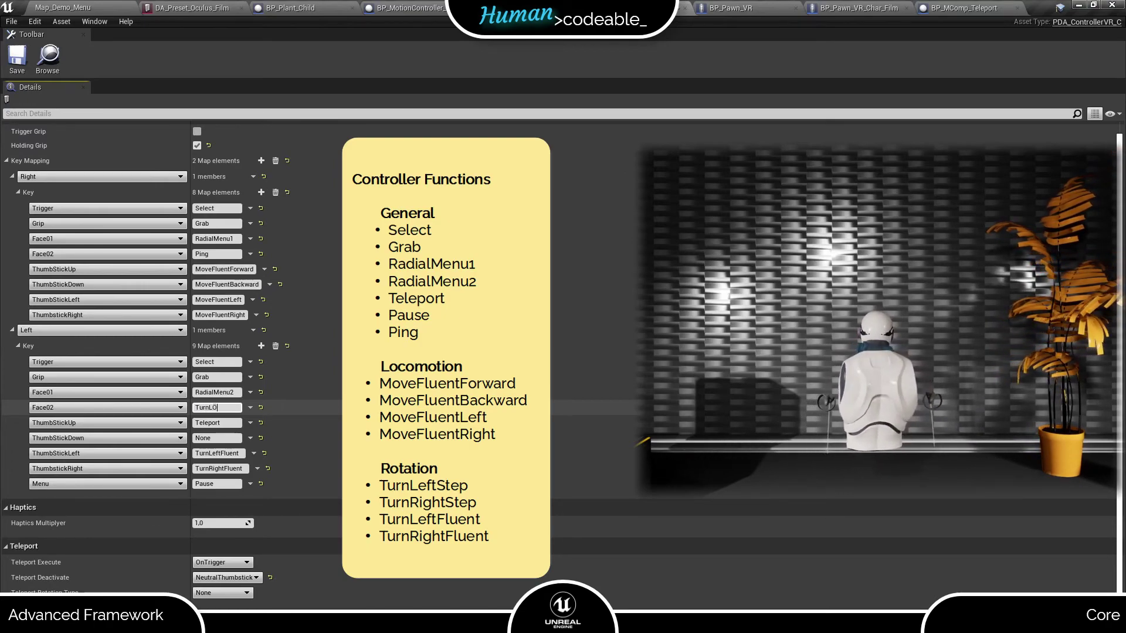
pyautogui.write('TurnLeftS')
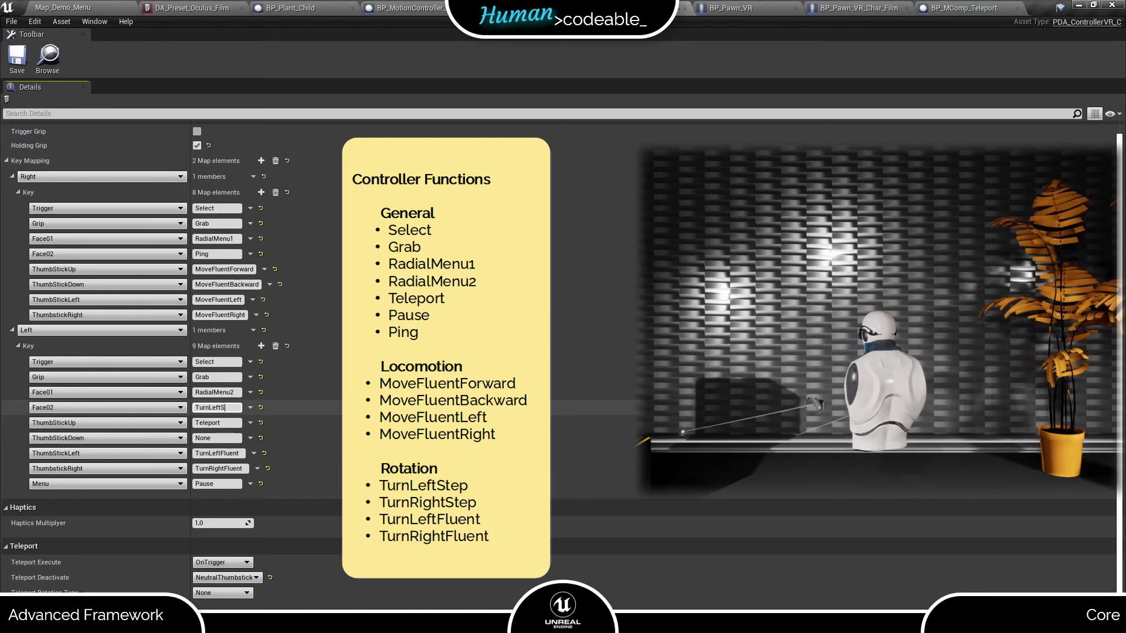
pyautogui.write('tep')
pyautogui.press('Return')
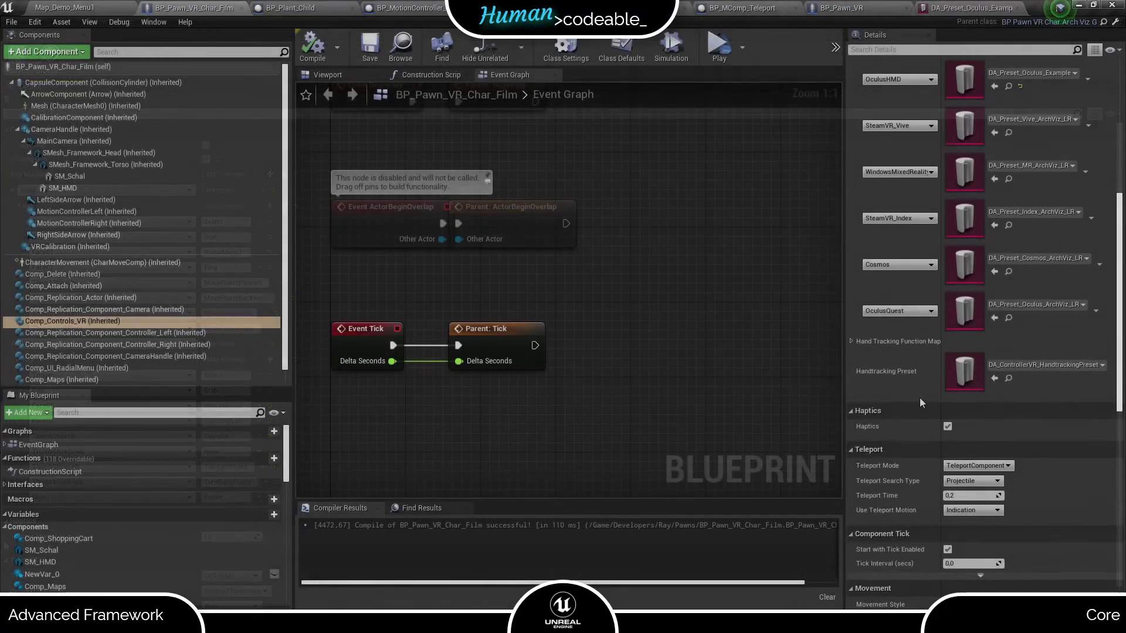
# Examine the haptics, teleport, movement and rotation settings of Comp_Controls_VR in the BP_Pawn_VR_Char_Film blueprint.
pyautogui.scroll(-6, 919, 398)
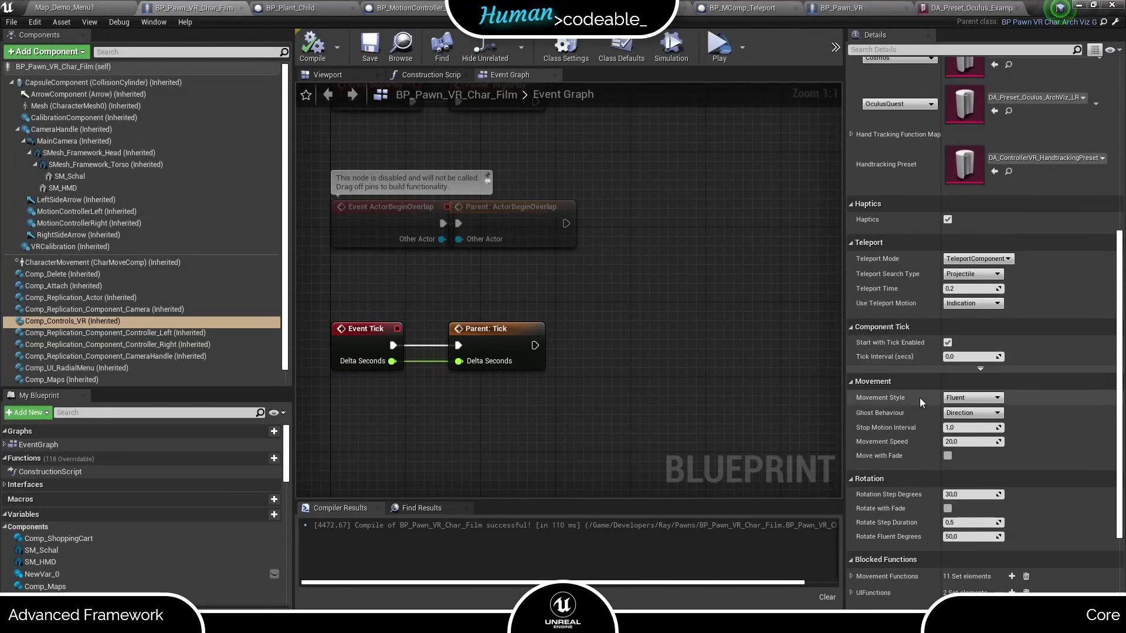
pyautogui.scroll(-1, 920, 397)
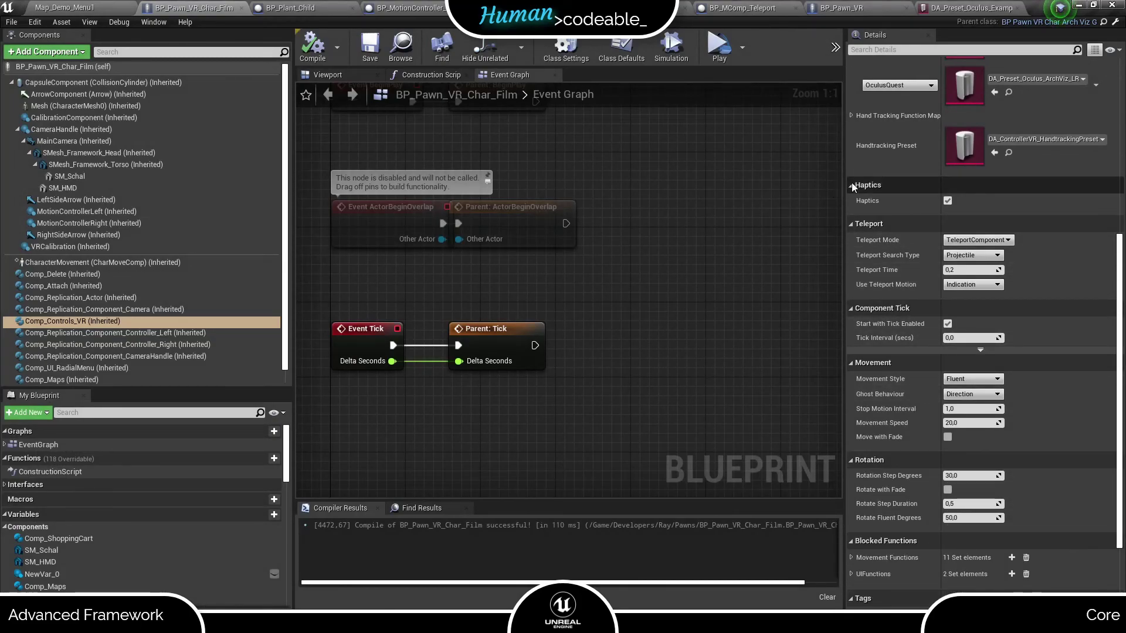